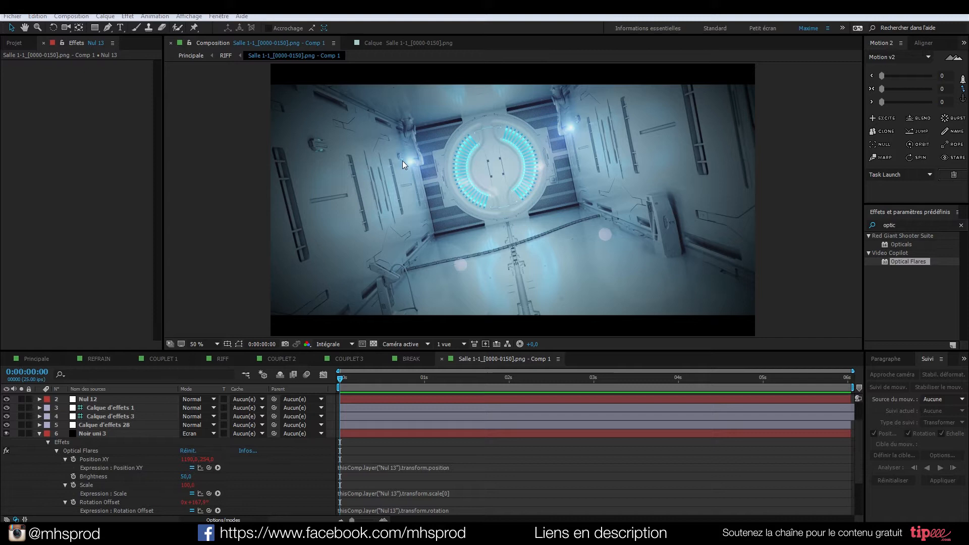
- Scrub through the composition to preview the existing lens flares, and return to the first frame
click(151, 16)
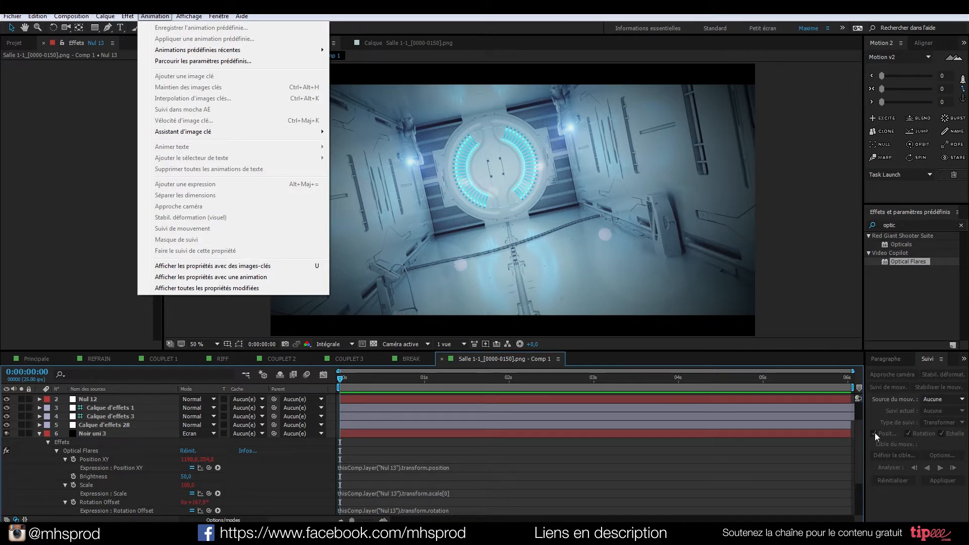
click(804, 276)
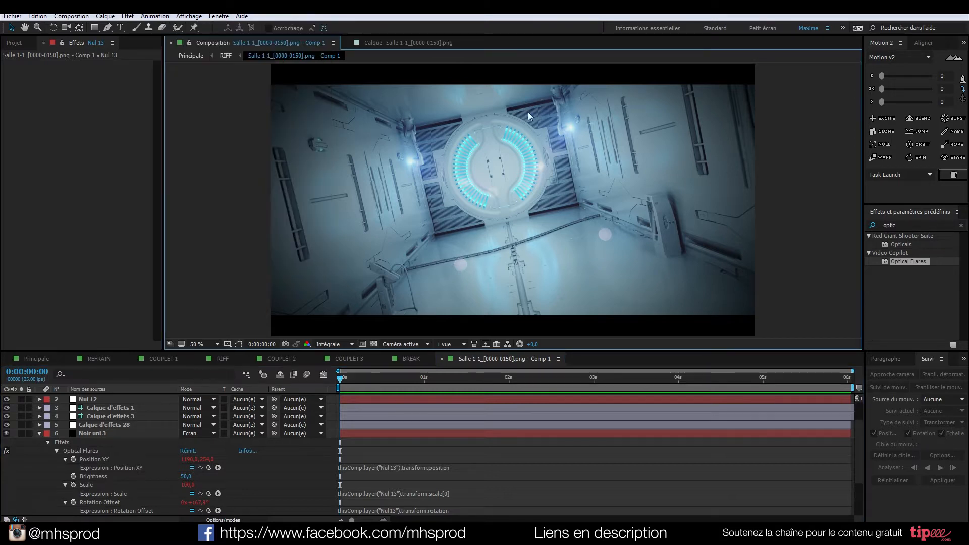
drag(353, 381, 678, 381)
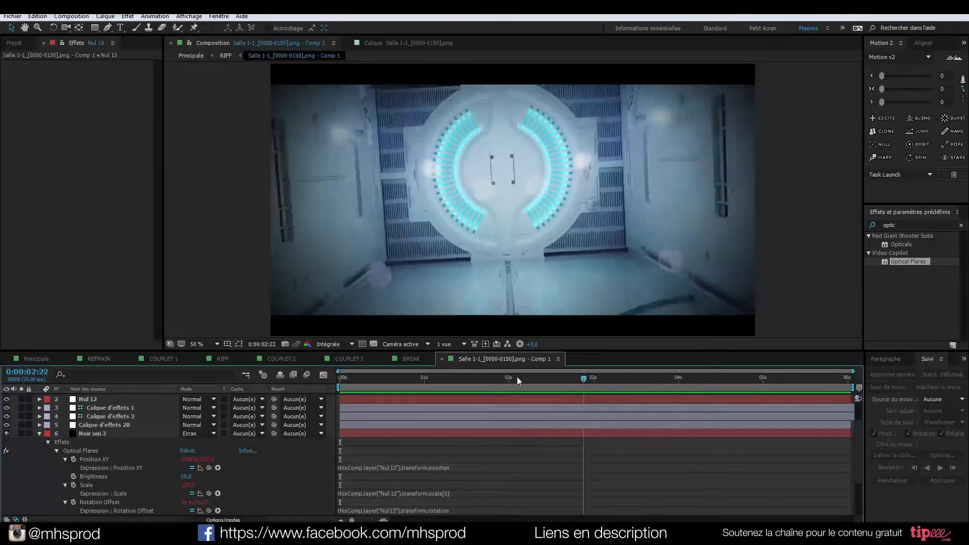
drag(544, 379, 227, 377)
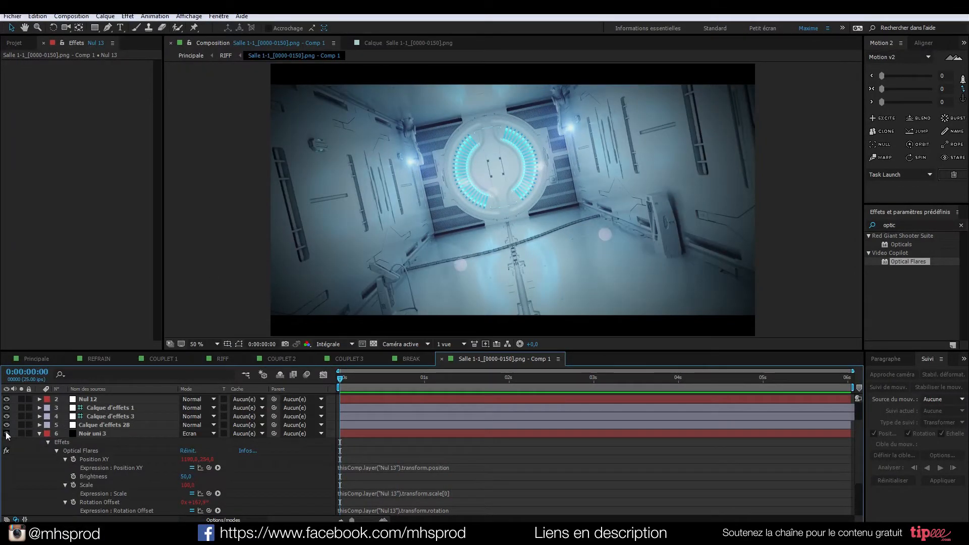
- Collapse the upper Noir uni 3 layer and compare the shot with both Noir uni 3 flare layers hidden and shown
click(39, 434)
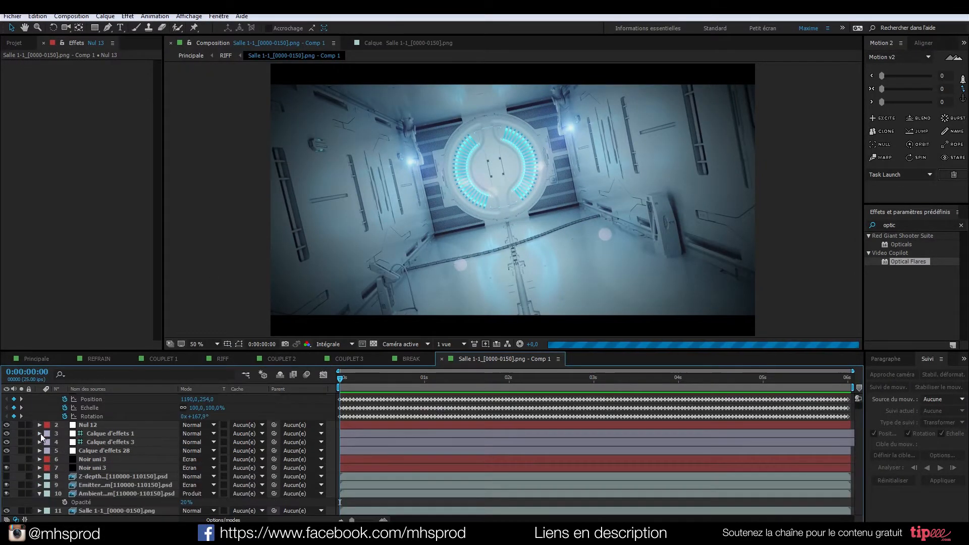
click(6, 467)
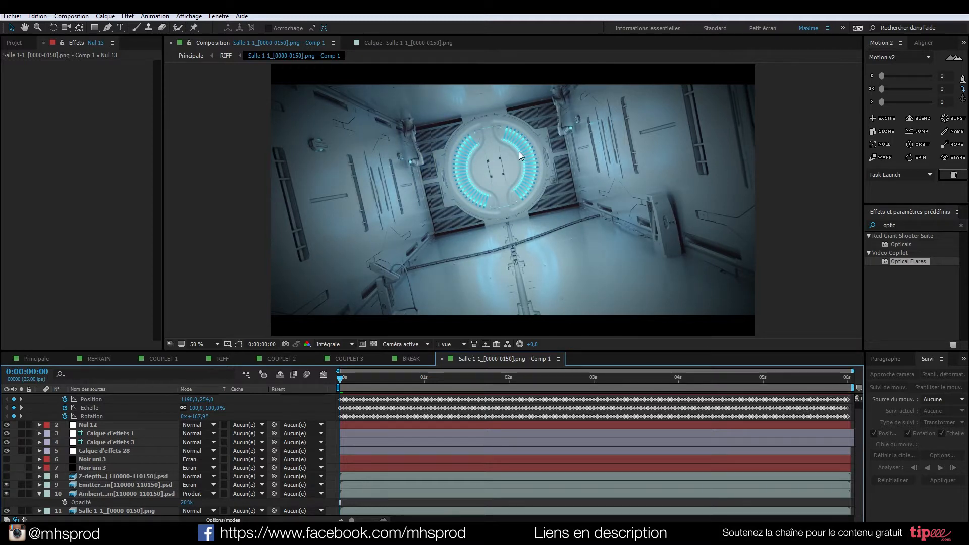
click(73, 535)
click(7, 459)
click(7, 468)
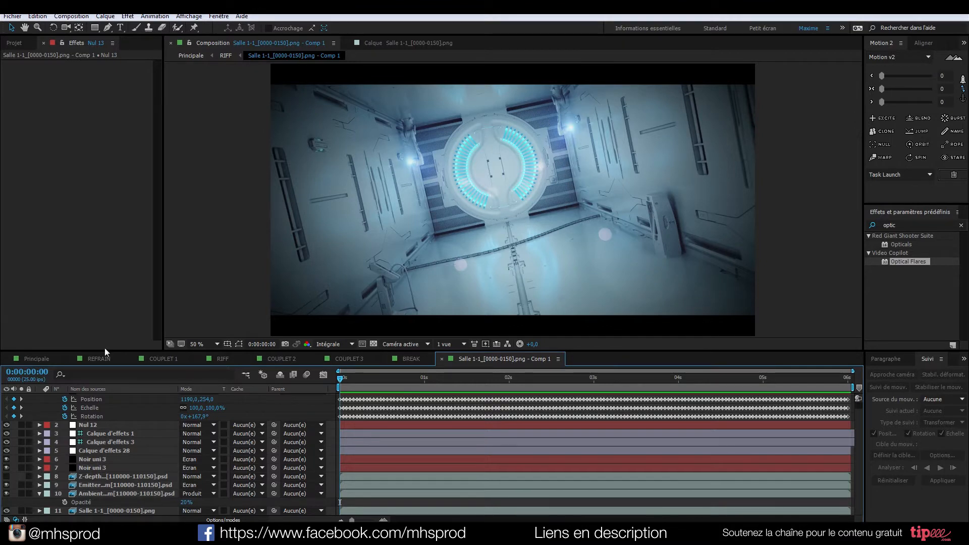
- Hide both Noir uni 3 layers, examine the Optical Flares Source Type options on the upper one, and show both layers again
click(6, 459)
click(6, 467)
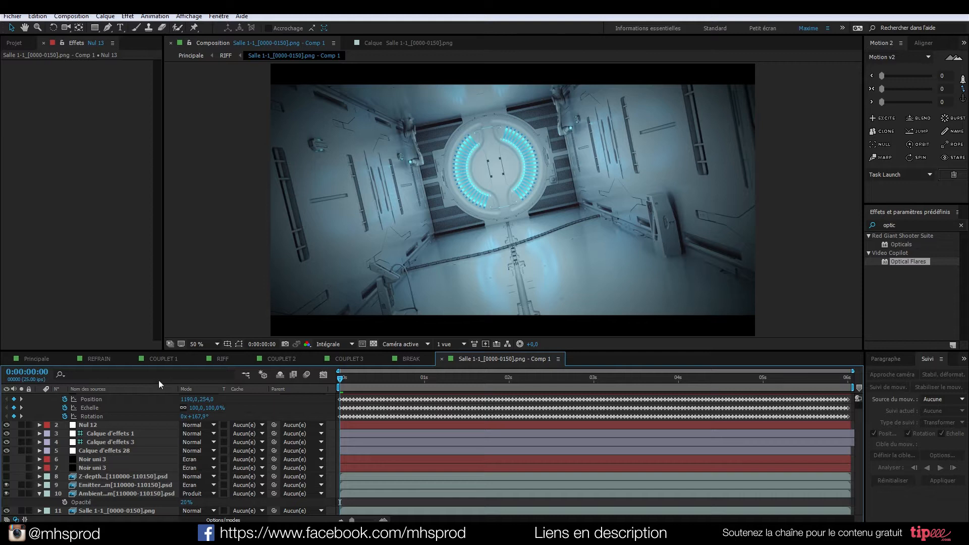
click(96, 462)
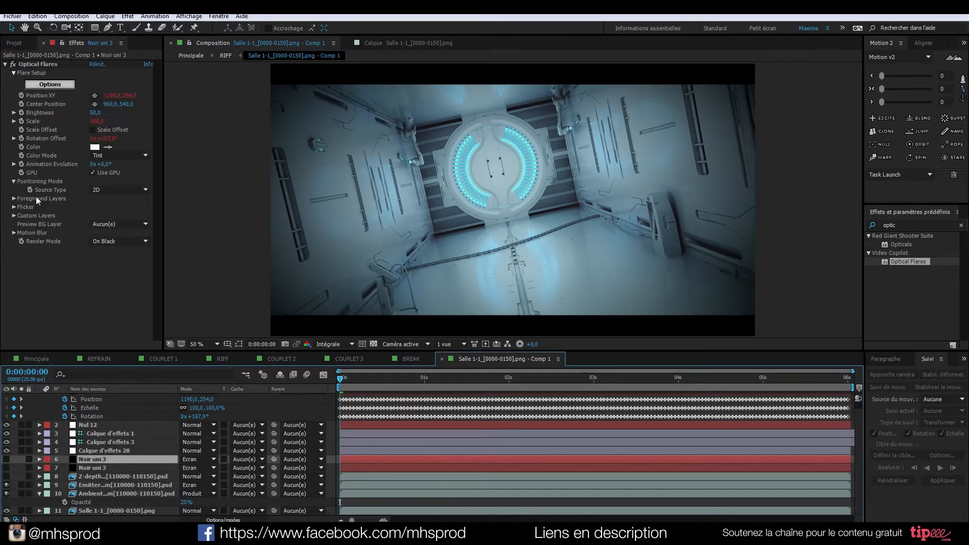
click(110, 191)
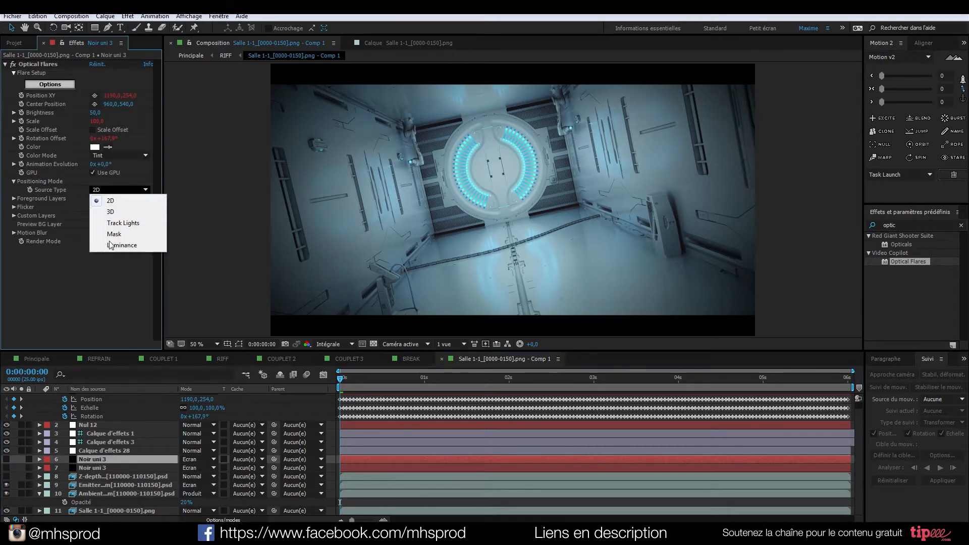
click(10, 459)
click(6, 460)
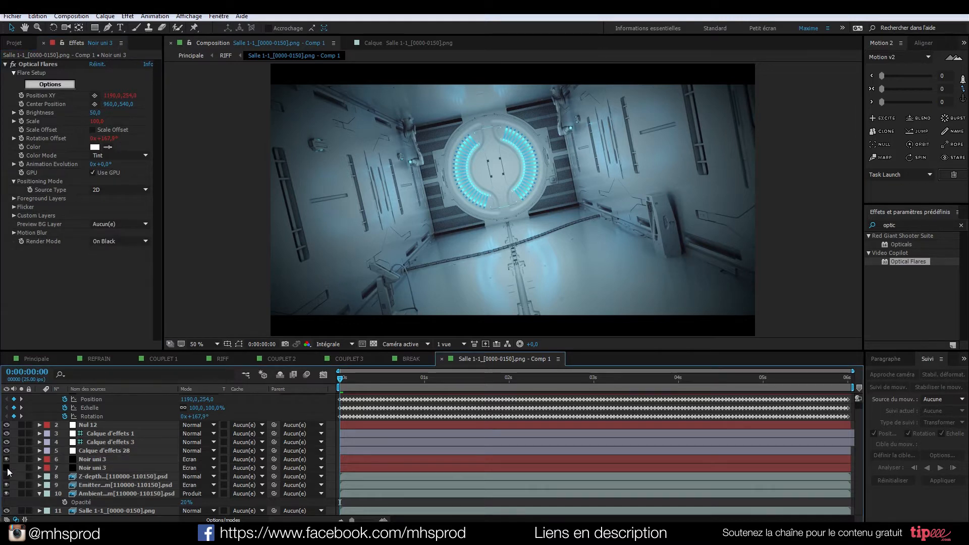
click(6, 467)
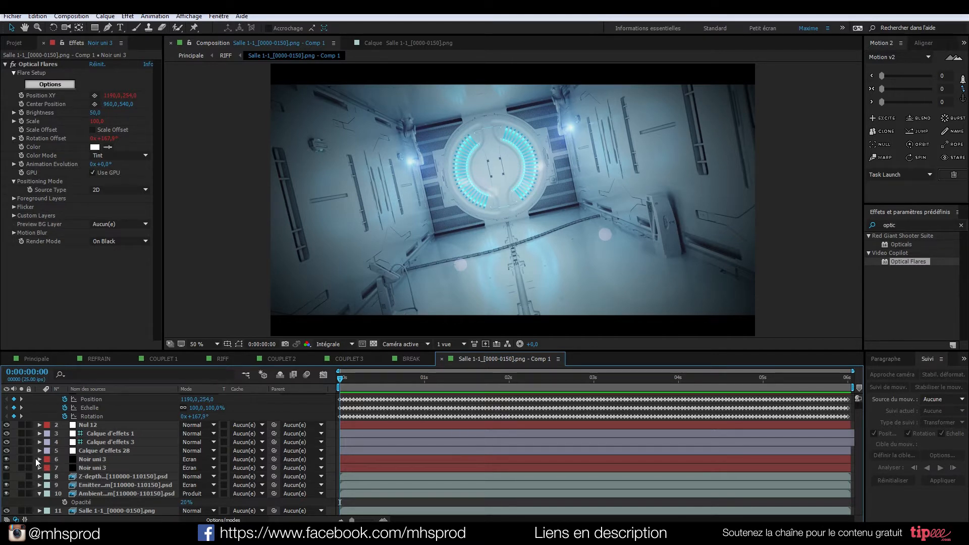
- Save the project and collapse the Nul 13 layer's properties
key(ctrl+s)
scroll(39, 426, up, 1)
click(39, 398)
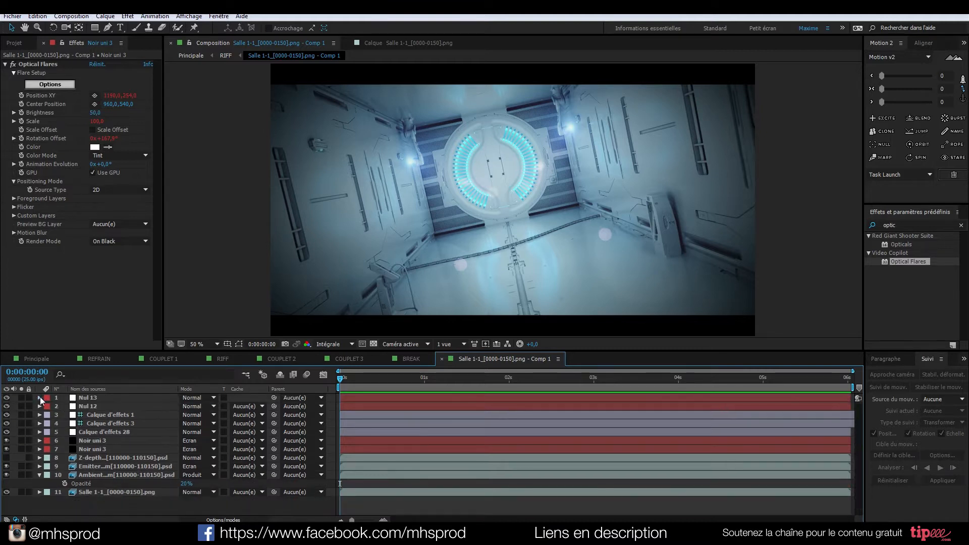
- Delete both Noir uni 3 flare layers and the Nul 13 and Nul 12 layers, and collapse the Ambient pass layer
click(91, 440)
key(Delete)
click(90, 440)
key(Delete)
key(Delete)
click(88, 400)
key(Delete)
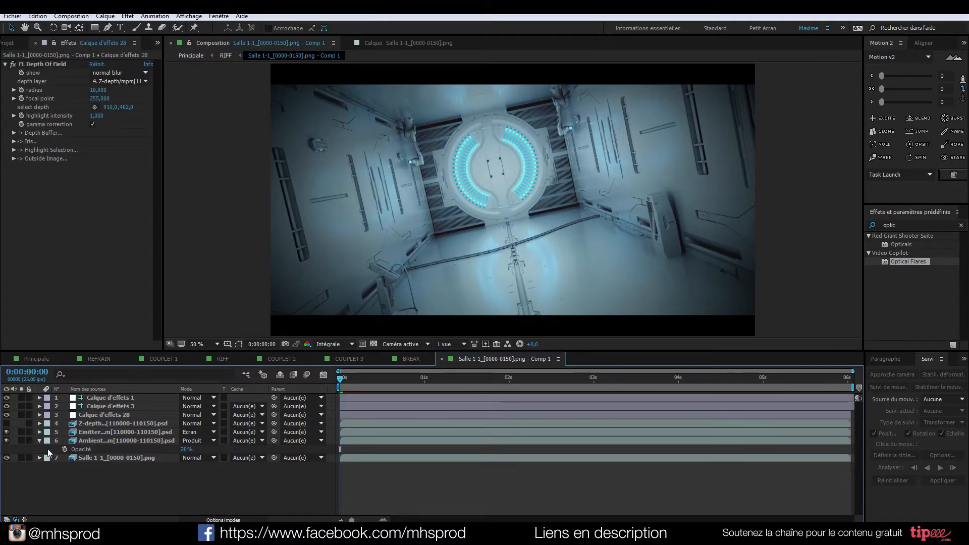
click(40, 441)
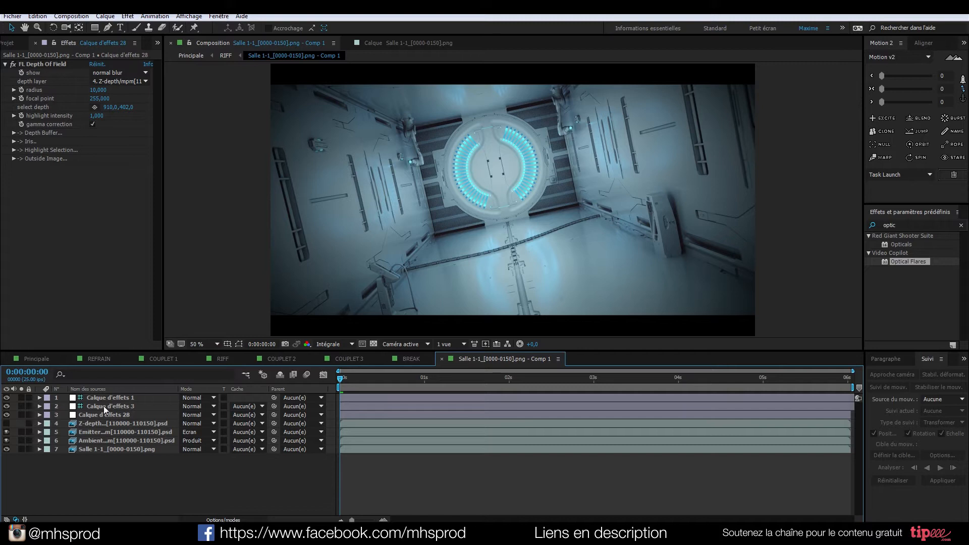
- Solo the Salle 1-1_[0000-0150].png layer and scrub through it, returning to the first frame
click(21, 449)
drag(402, 387, 519, 389)
key(Home)
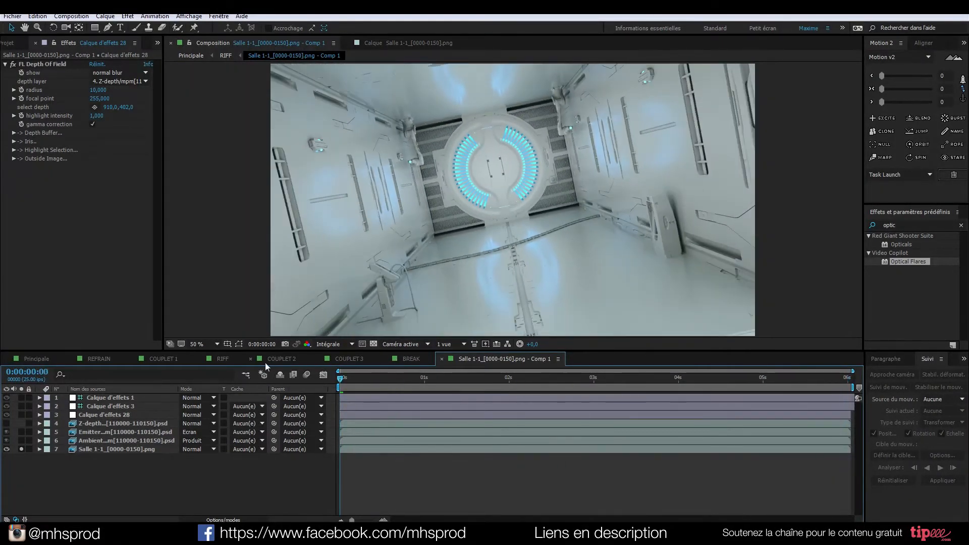
- Solo the Ambient and Emitter passes over the base render to compare their contribution, and clear all solos
click(21, 440)
click(21, 441)
click(21, 441)
click(21, 432)
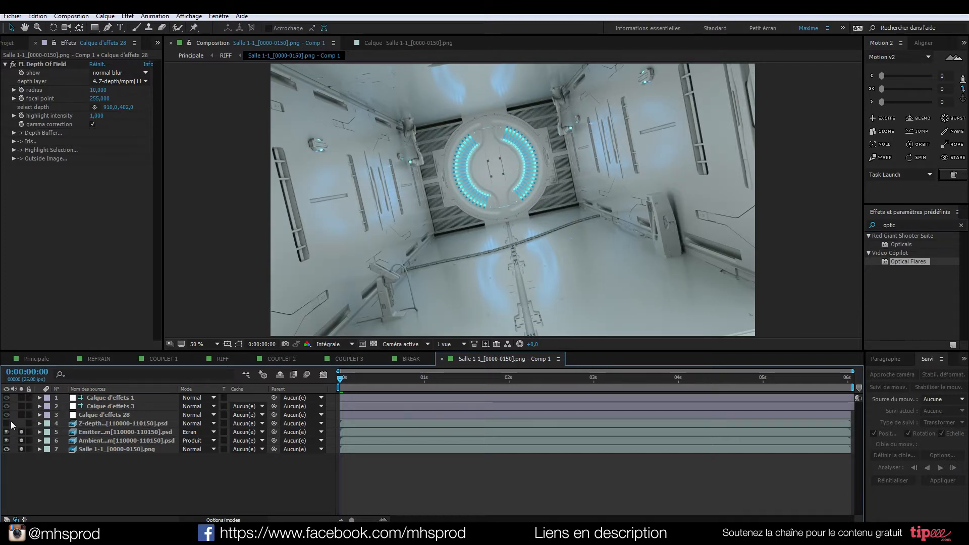
click(21, 432)
click(21, 449)
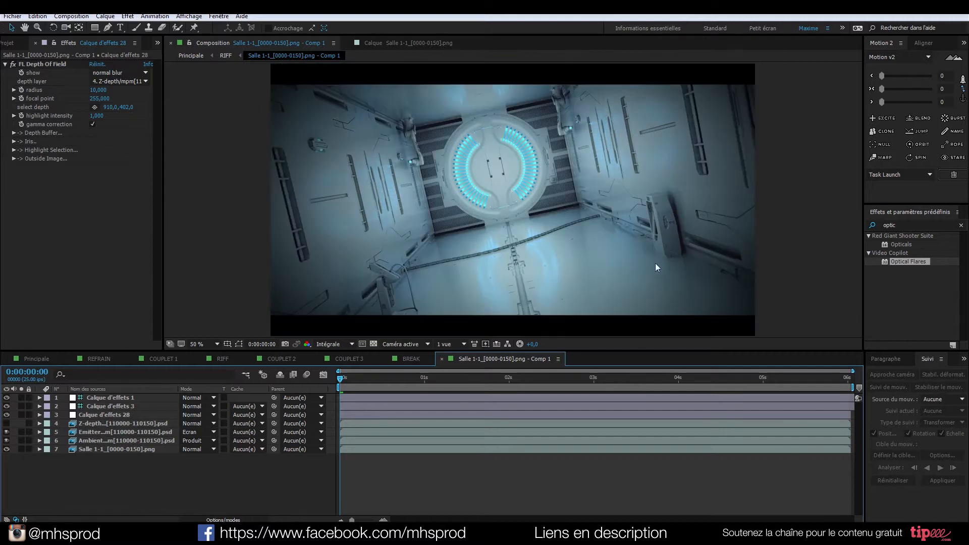
- Check the composite at 0:00:02:17 and at the first frame, toggling Calque d'effets 3 and Calque d'effets 1 to compare their effect
click(566, 388)
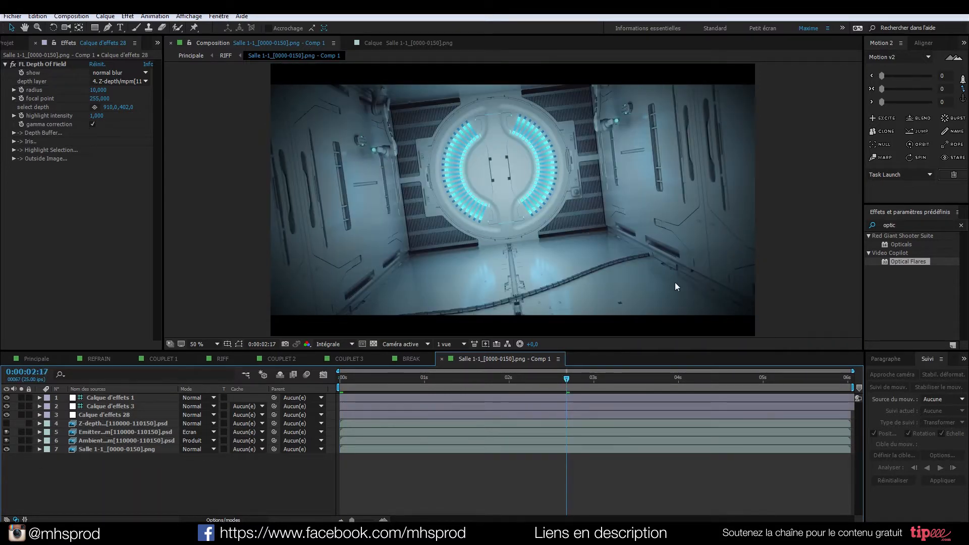
click(339, 382)
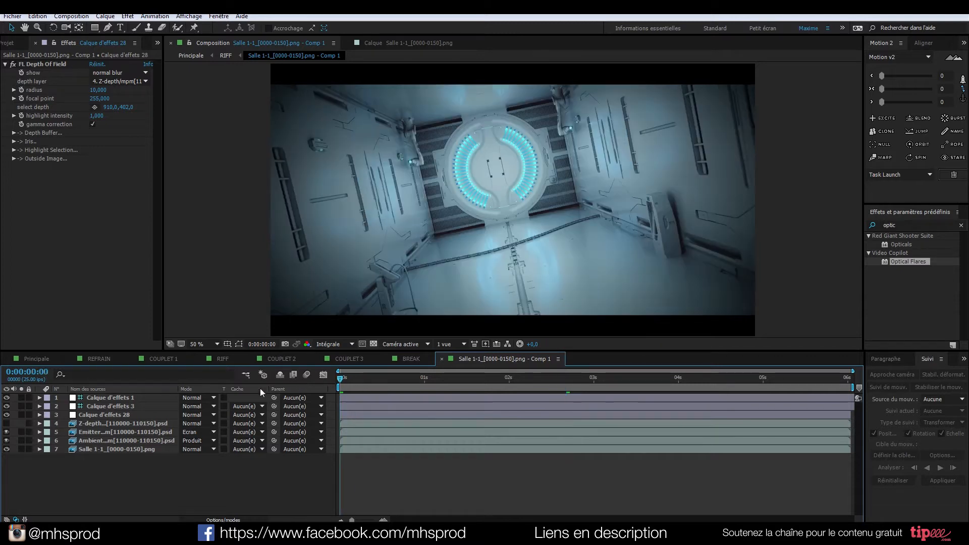
click(7, 406)
click(7, 406)
click(6, 398)
click(6, 398)
- Examine the small wall light beside the round door up close in the composition
scroll(571, 125, up, 3)
drag(625, 221, 563, 194)
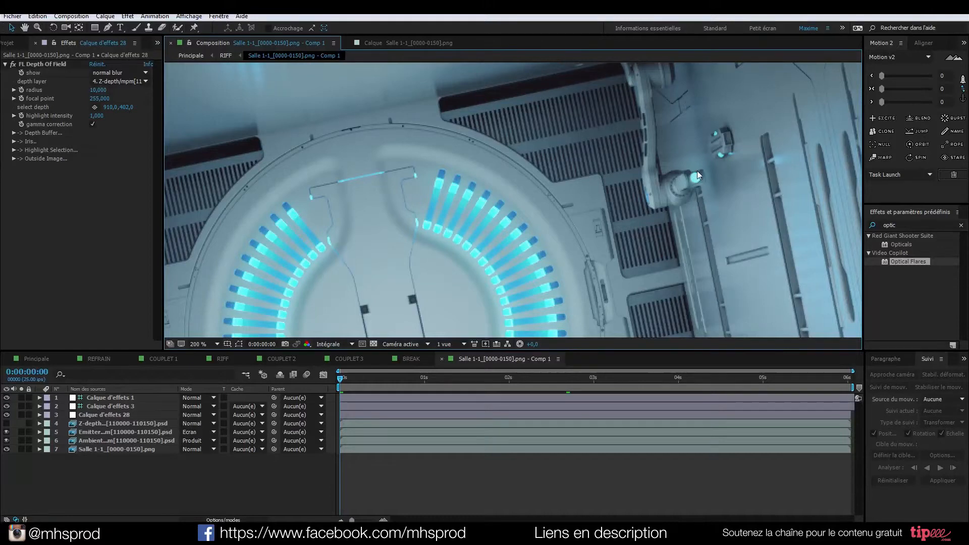
scroll(692, 181, down, 4)
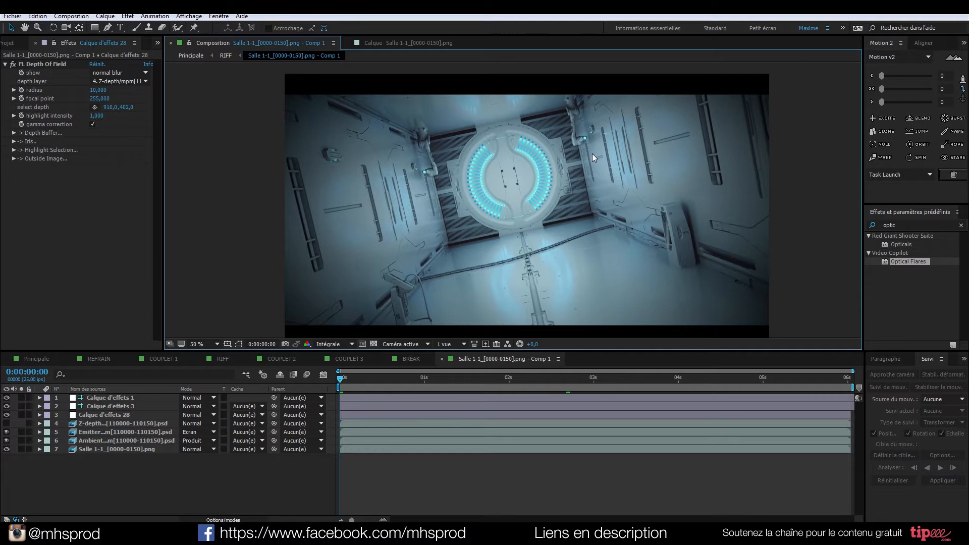
- Solo the Salle 1-1_[0000-0150].png layer and close the Suivi panel
click(21, 449)
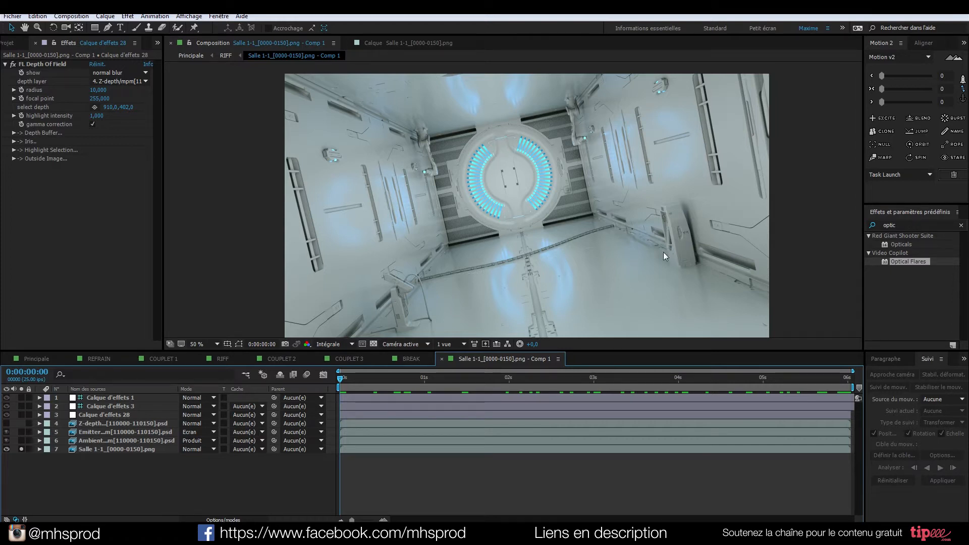
click(924, 359)
right_click(921, 360)
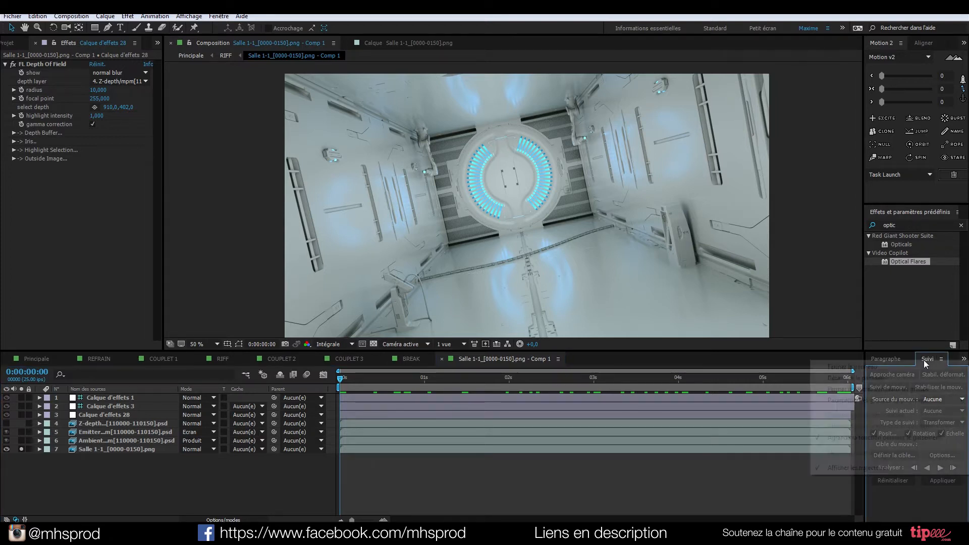
click(917, 359)
right_click(927, 359)
click(919, 364)
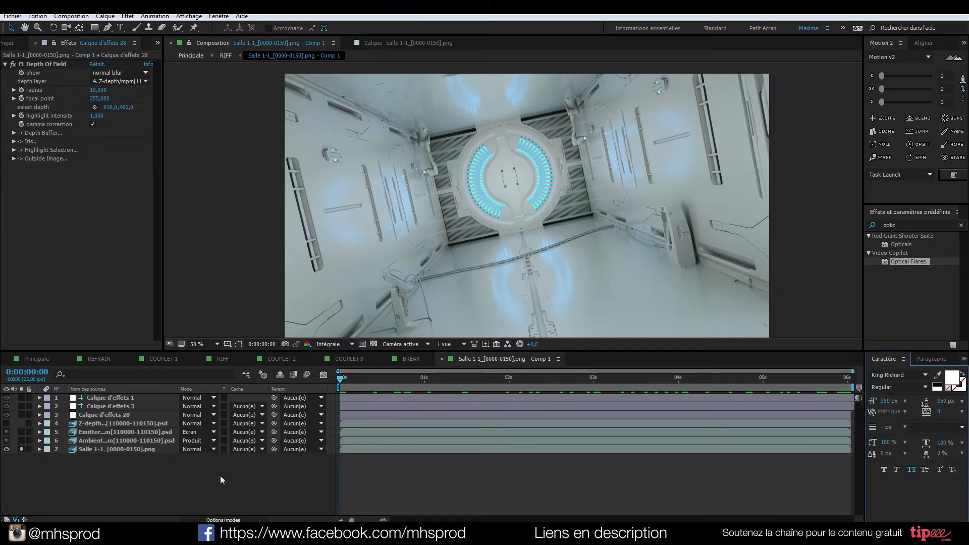
- Clear the solo on the Salle 1-1_[0000-0150].png layer and start a motion track (Suivi de mouvement) on it
click(98, 450)
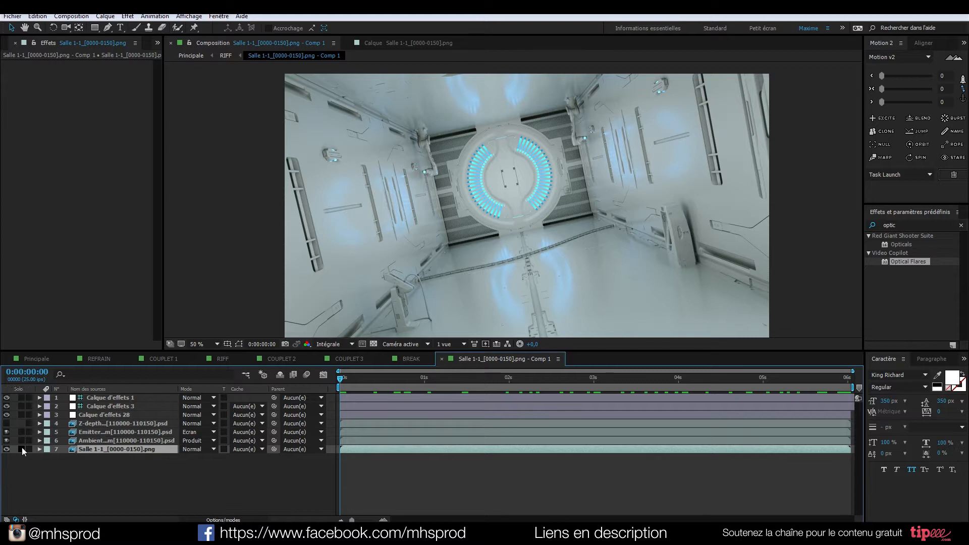
click(21, 449)
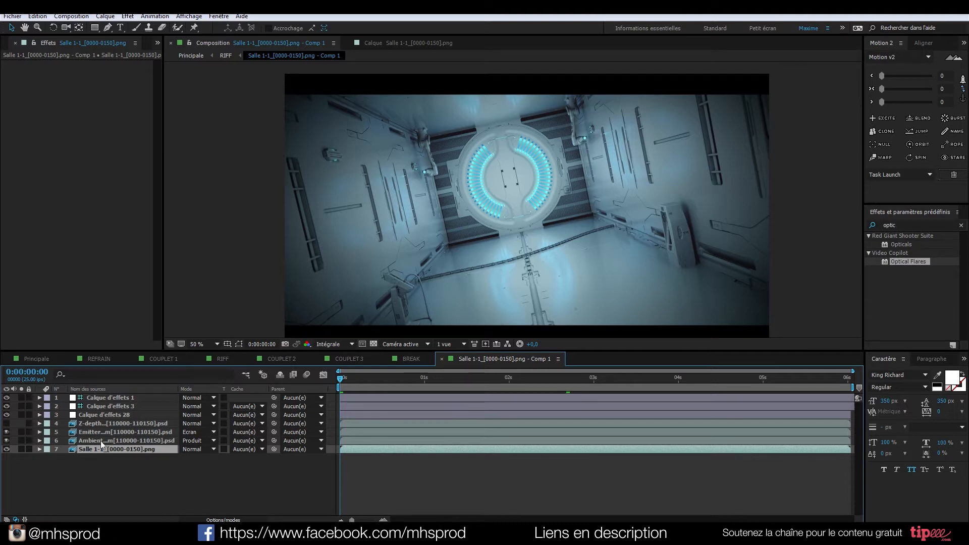
click(155, 16)
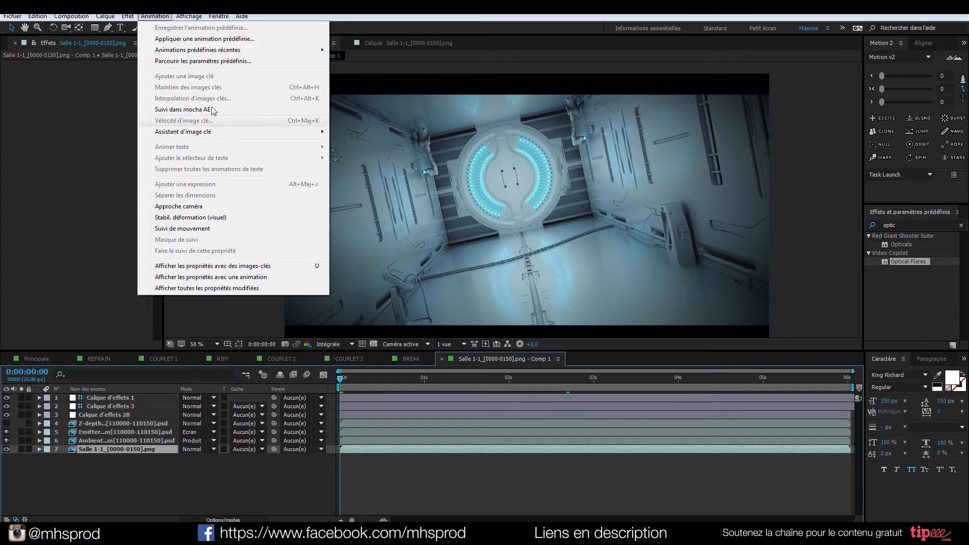
click(174, 229)
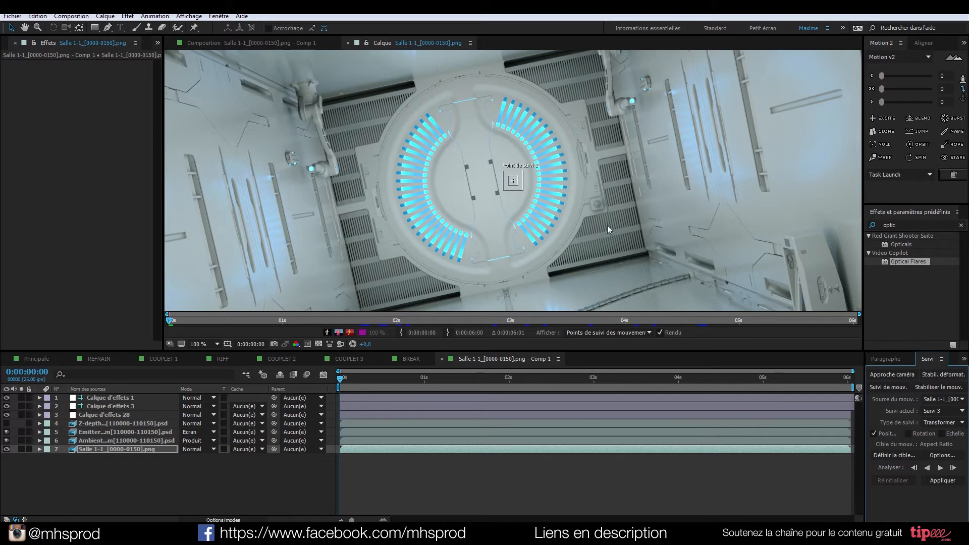
- Examine the feature and search regions of Point de suivi 1 at several magnifications in the layer view
scroll(510, 191, up, 1)
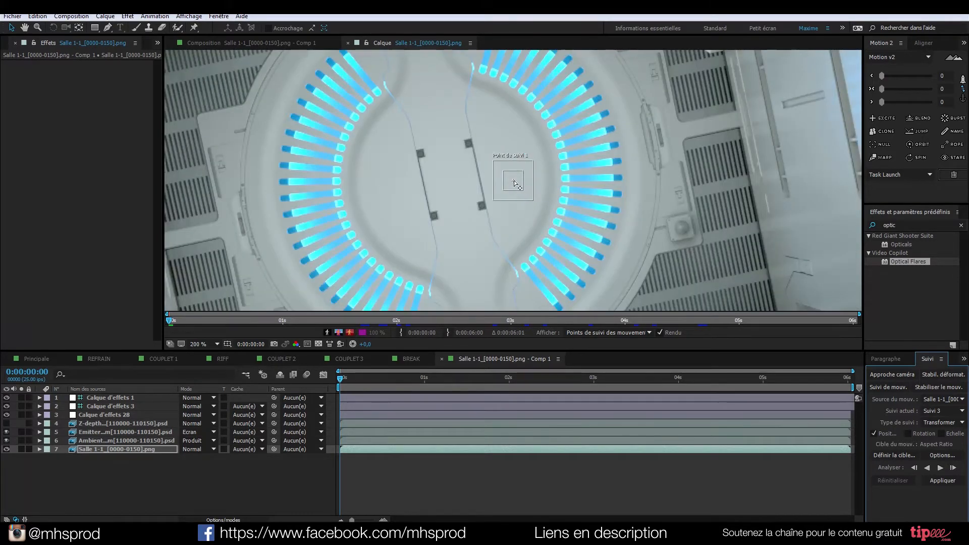
scroll(514, 183, down, 1)
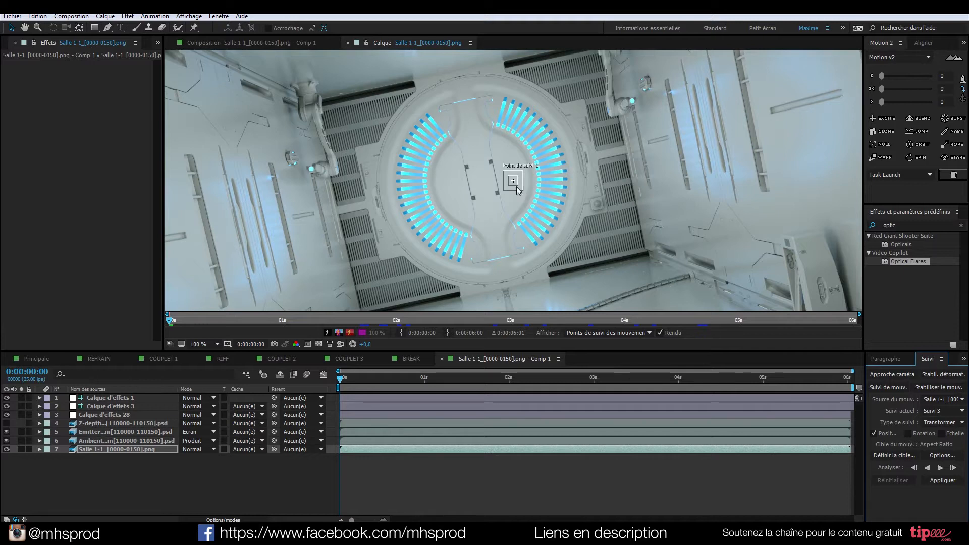
scroll(516, 188, up, 2)
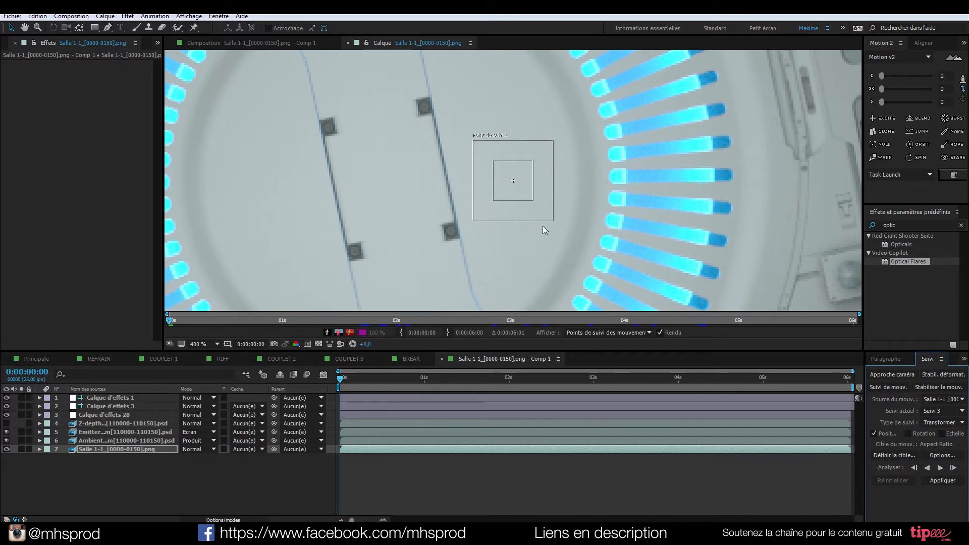
key(comma)
key(comma)
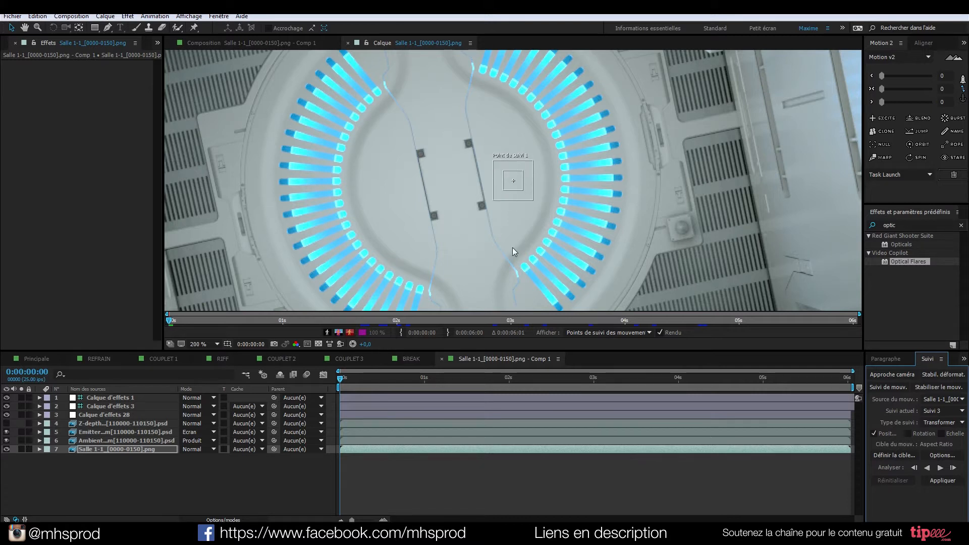
key(period)
key(period)
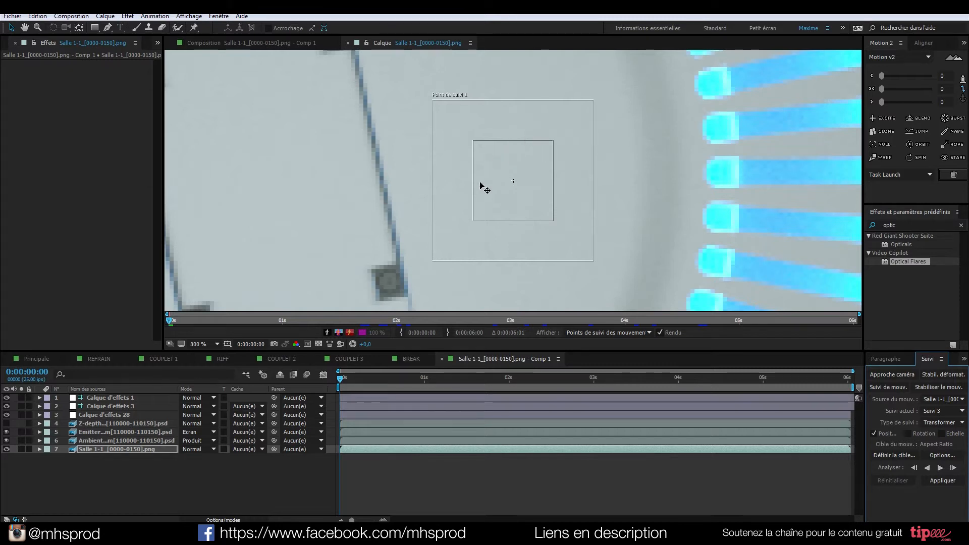
key(comma)
key(comma)
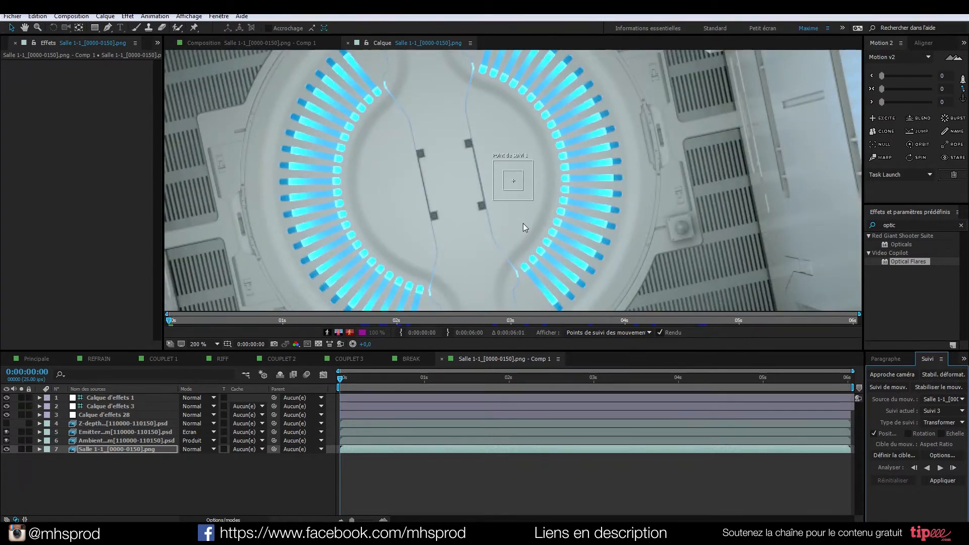
- Inspect Point de suivi 1 and its surroundings on the round door at several magnifications in the layer view
key(comma)
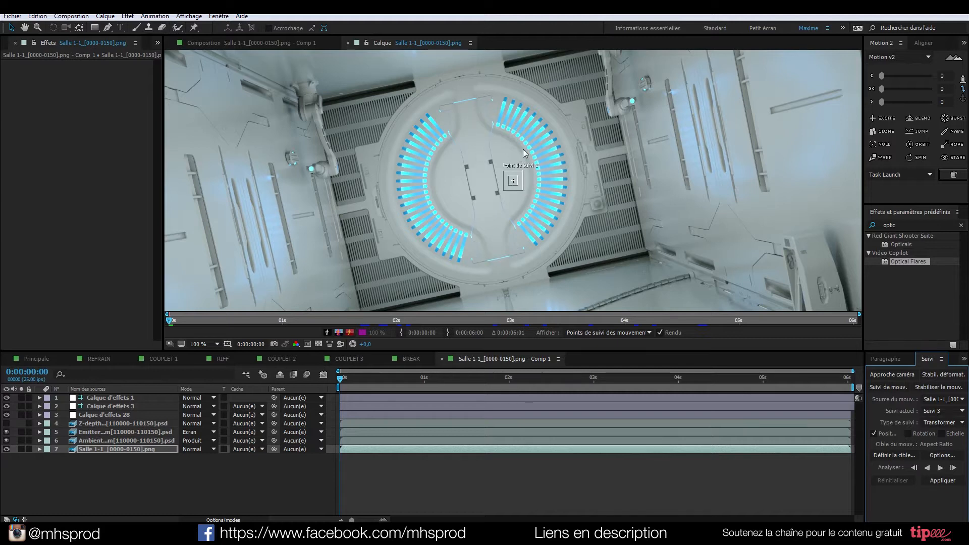
key(period)
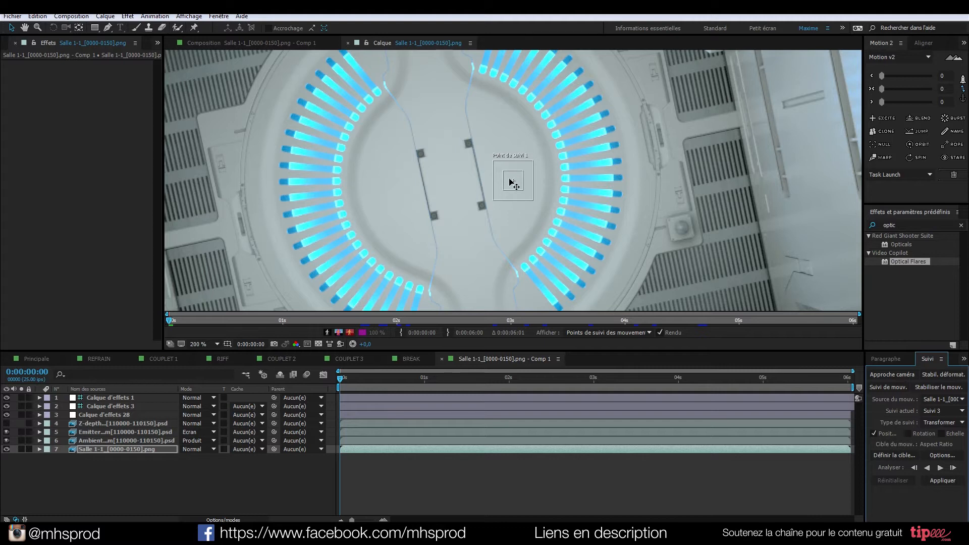
key(comma)
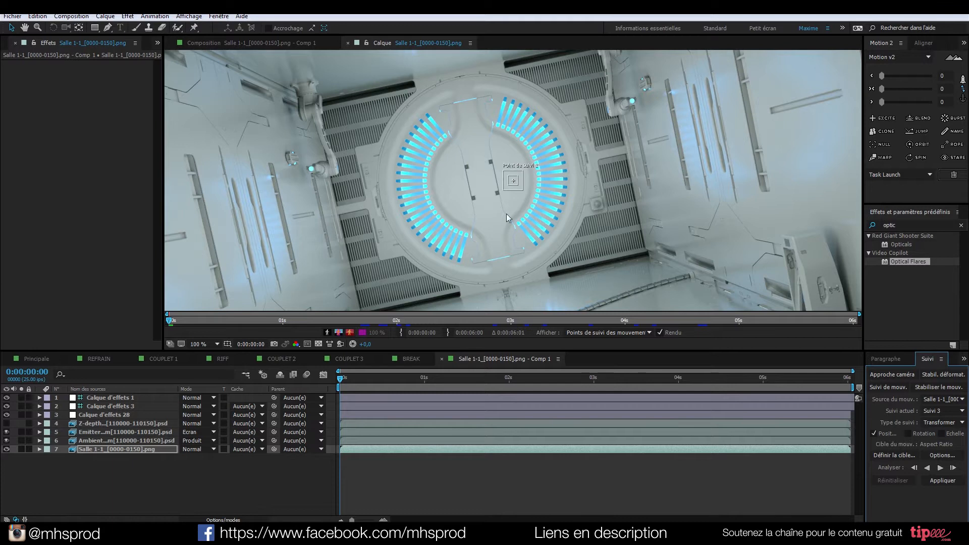
scroll(513, 186, up, 5)
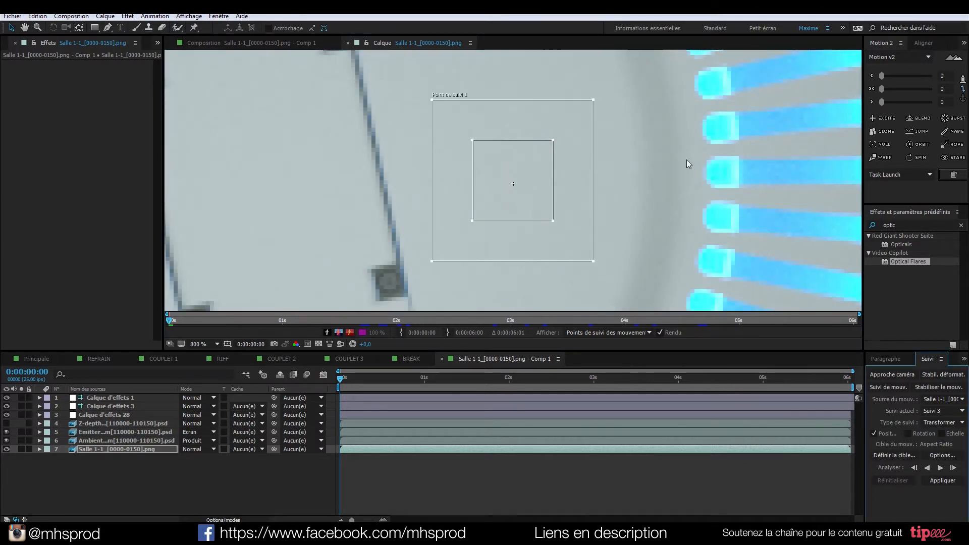
scroll(684, 157, down, 5)
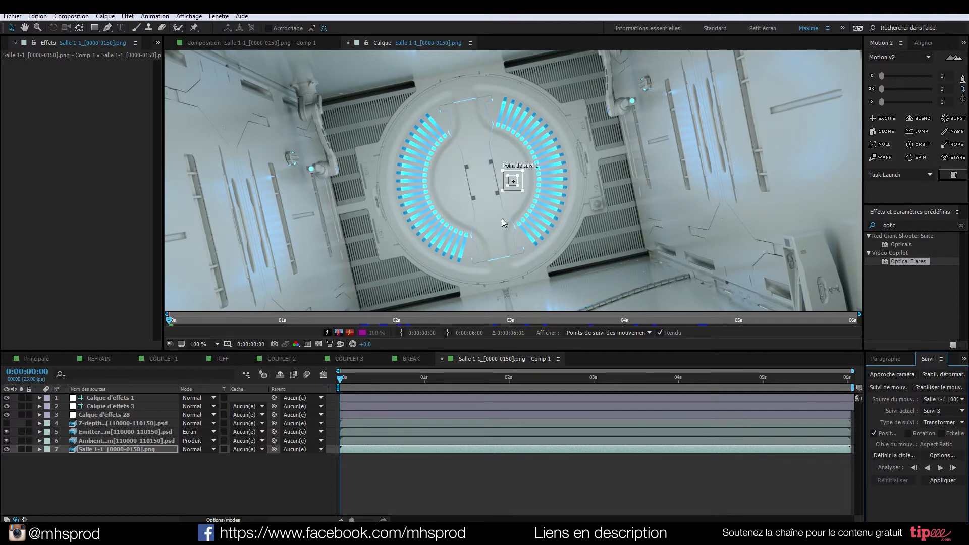
- Scrub the Salle 1-1_[0000-0150].png sequence to 0:00:04:15 to examine how the wall lights move and grow
click(108, 449)
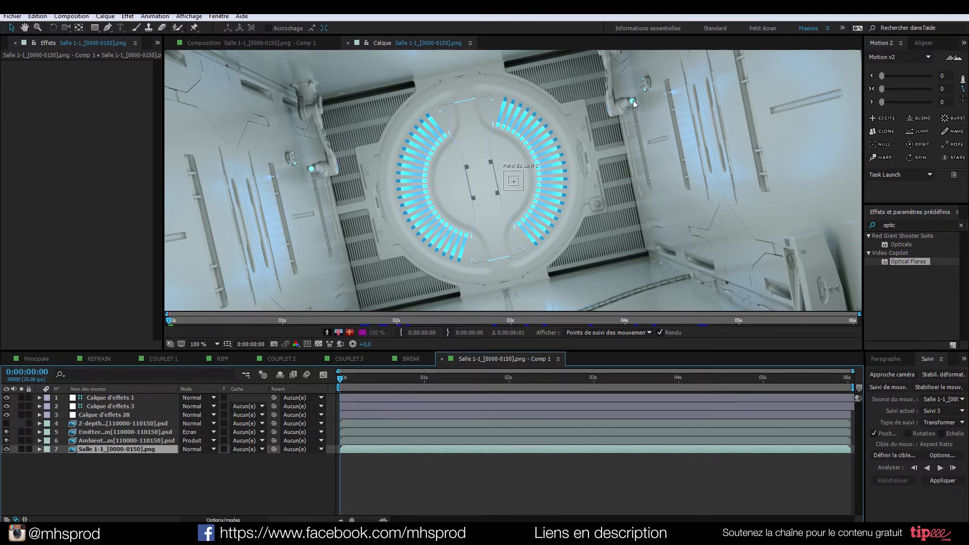
drag(385, 378, 263, 359)
scroll(545, 187, down, 1)
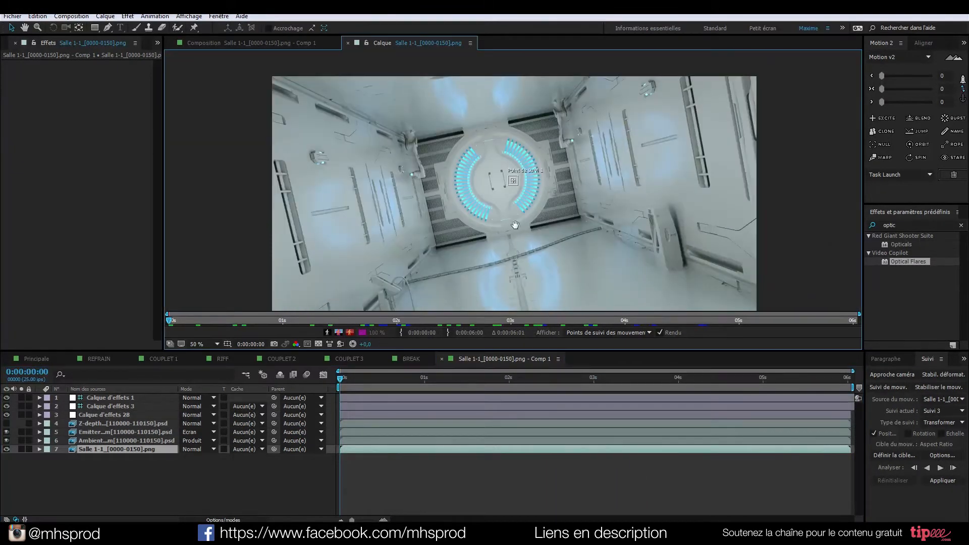
drag(514, 225, 513, 206)
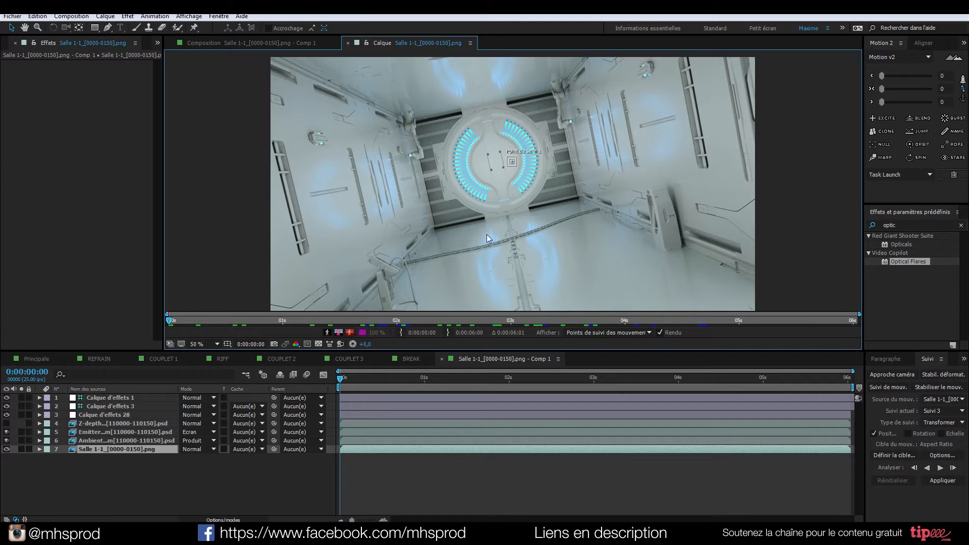
drag(341, 387, 728, 378)
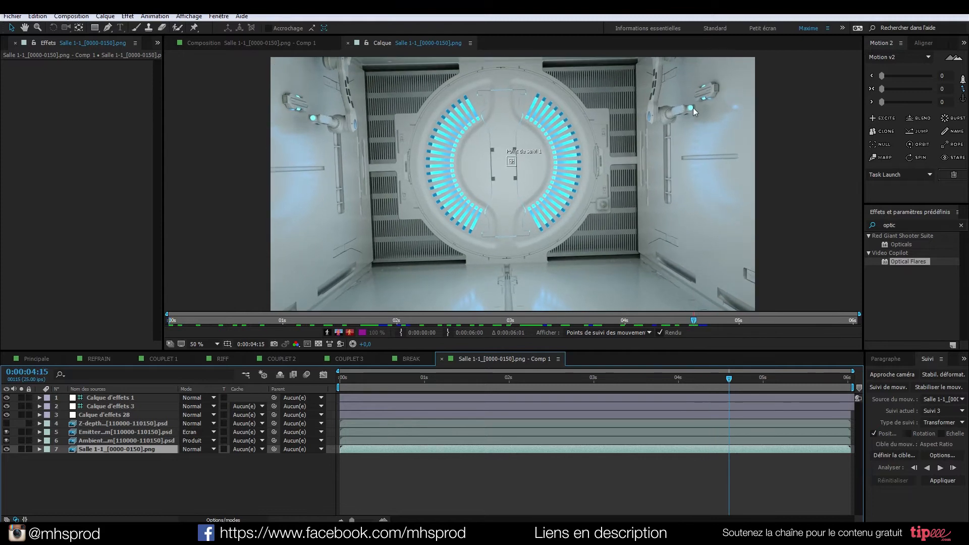
- Enable Rotation and Echelle tracking alongside position for Suivi 3, and return the playhead to 0:00:00:00
click(941, 434)
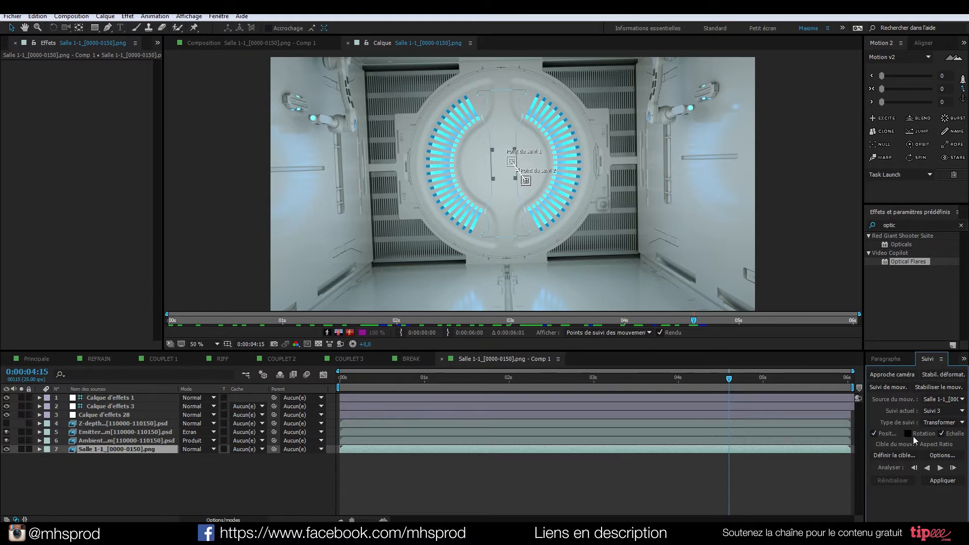
drag(726, 382, 263, 331)
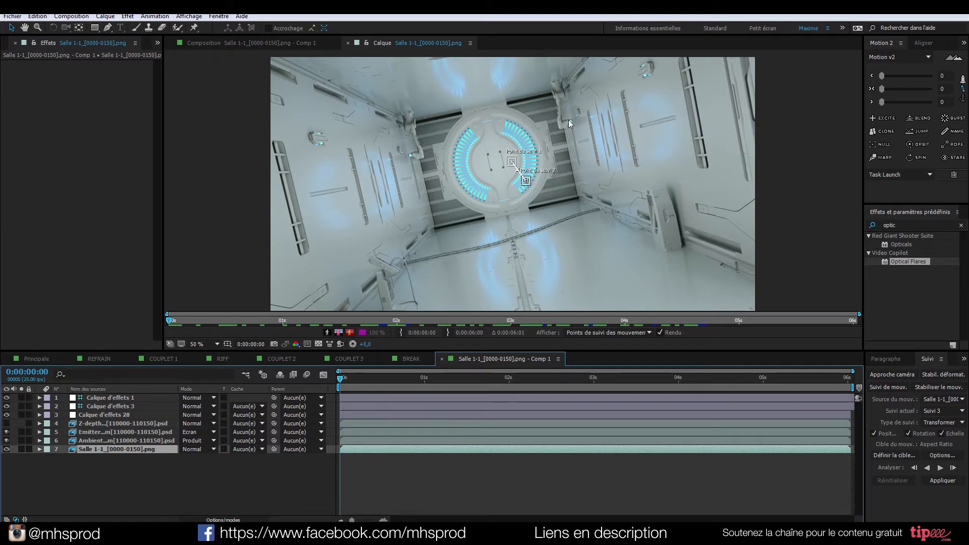
scroll(568, 119, up, 1)
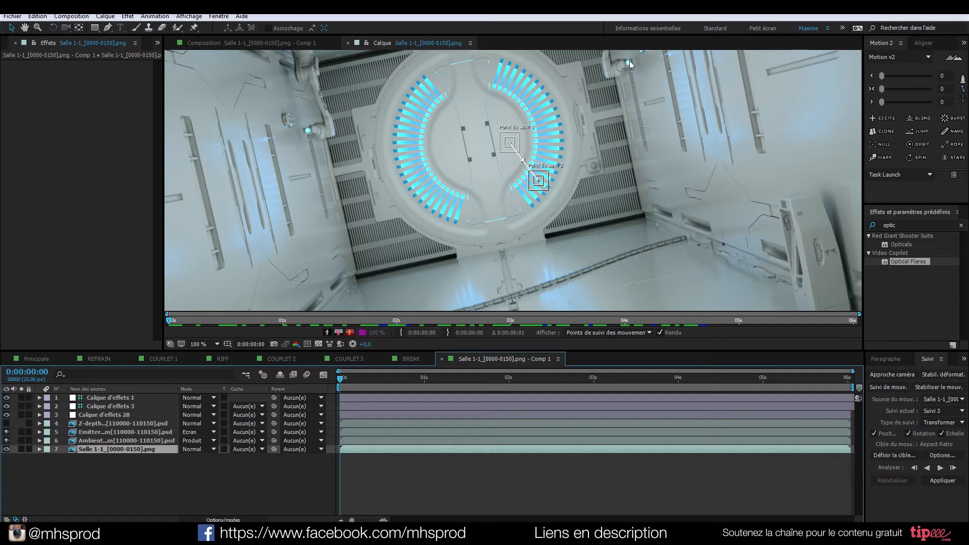
scroll(542, 190, down, 1)
drag(370, 373, 283, 368)
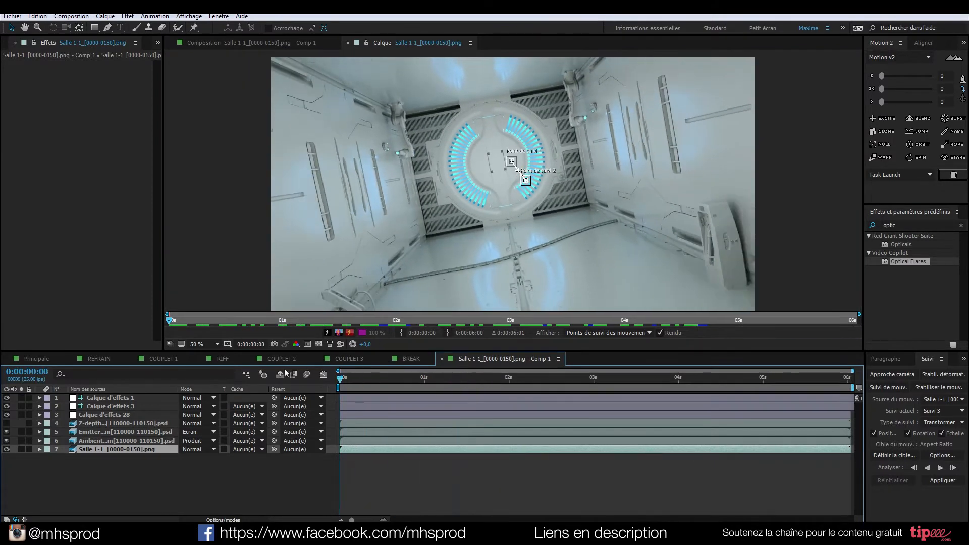
click(908, 433)
click(941, 433)
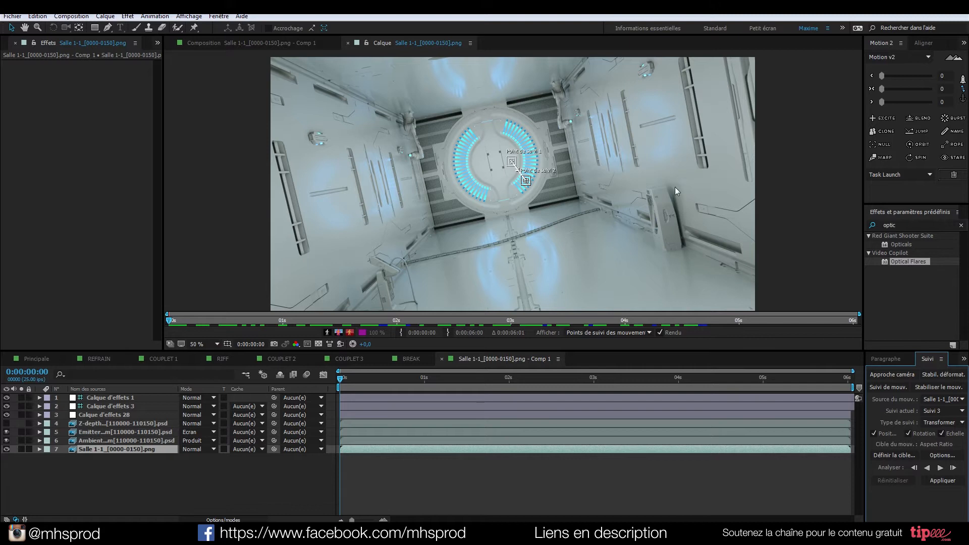
click(909, 432)
click(909, 433)
scroll(513, 169, up, 2)
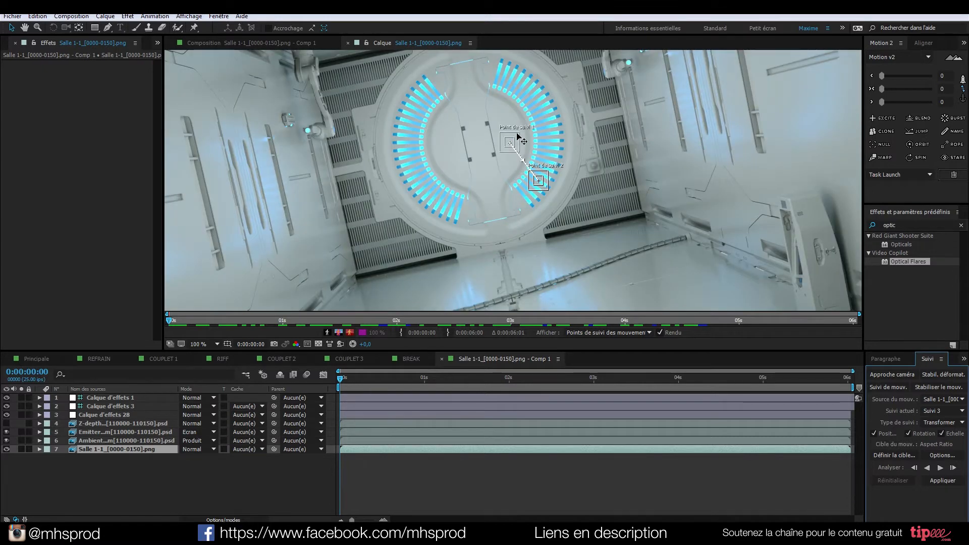
scroll(517, 134, down, 2)
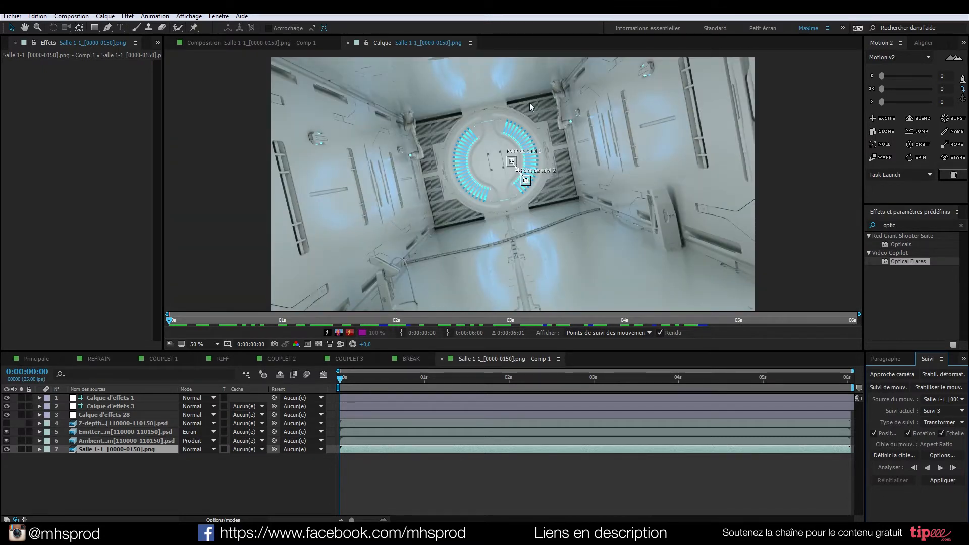
drag(373, 376, 286, 349)
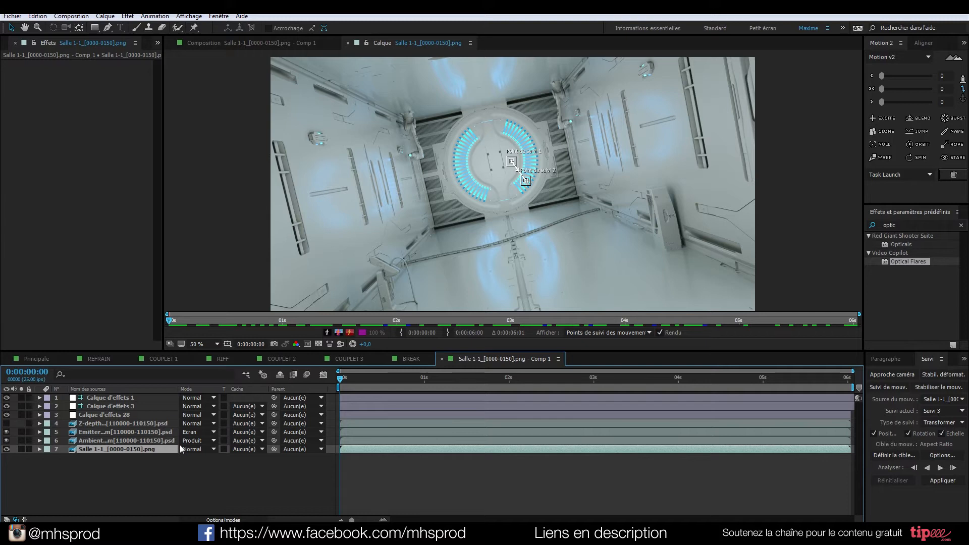
- Deselect the sequence layer and create a null object (Objet nul) in the composition
click(168, 478)
right_click(192, 496)
mouse_move(317, 406)
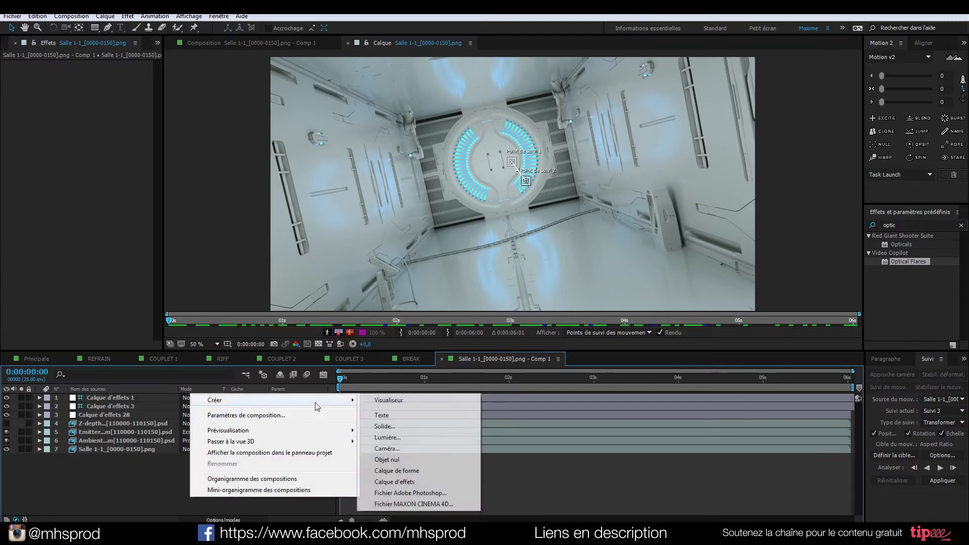
click(396, 460)
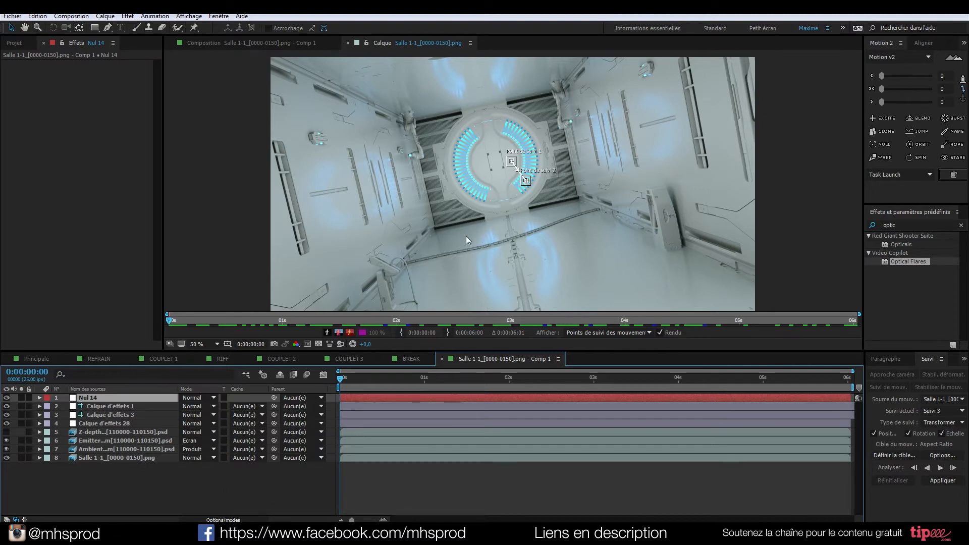
- Set the null layer Nul 14 as the motion target (Cible du mouvement) of Suivi 3
click(887, 456)
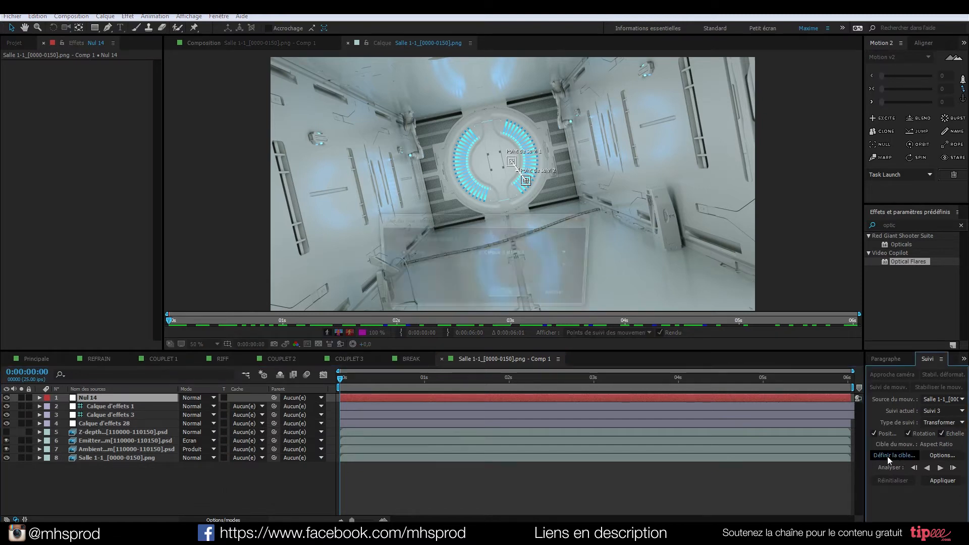
click(535, 253)
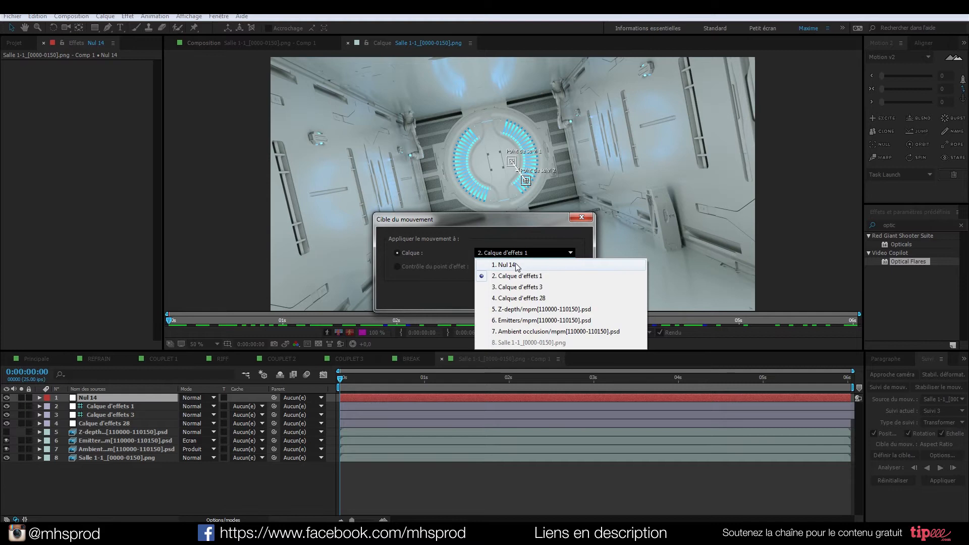
click(516, 265)
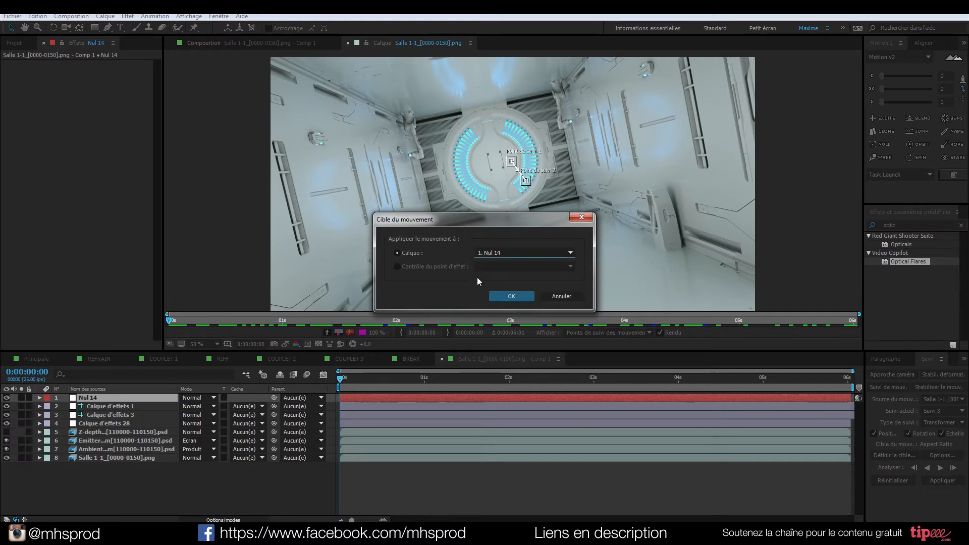
click(511, 296)
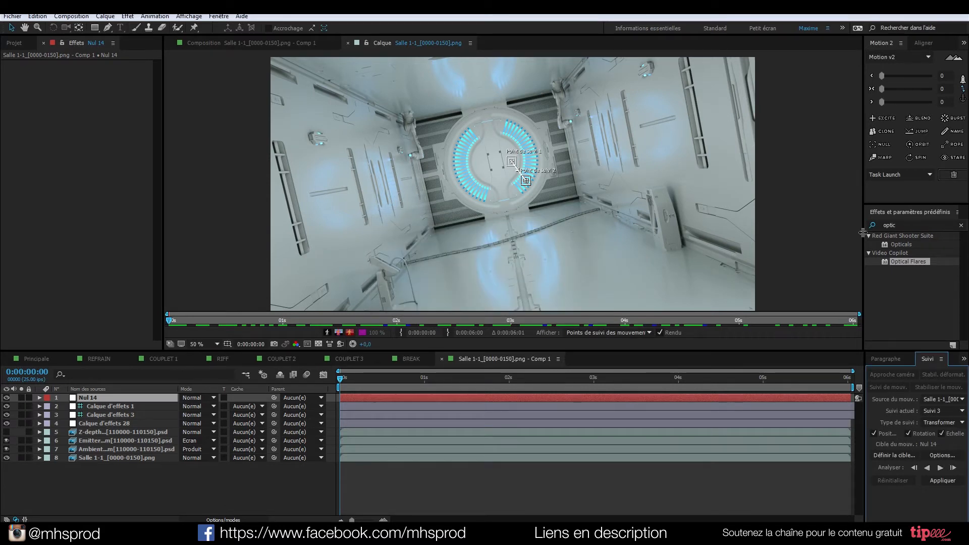
- Place Point de suivi 1 on the small cyan wall light to the left of the round door
key(period)
drag(427, 143, 477, 163)
scroll(476, 163, up, 1)
drag(607, 151, 607, 247)
scroll(201, 134, up, 1)
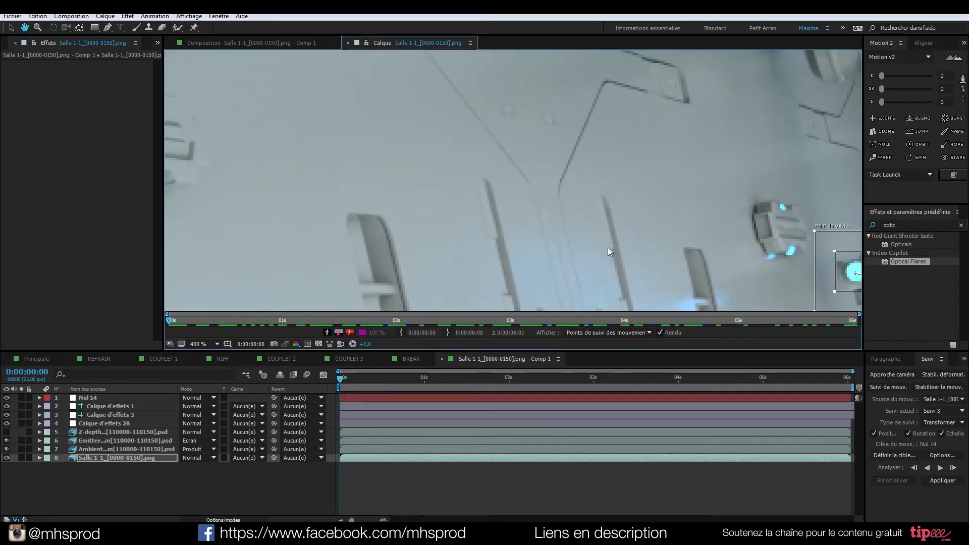
scroll(525, 211, down, 2)
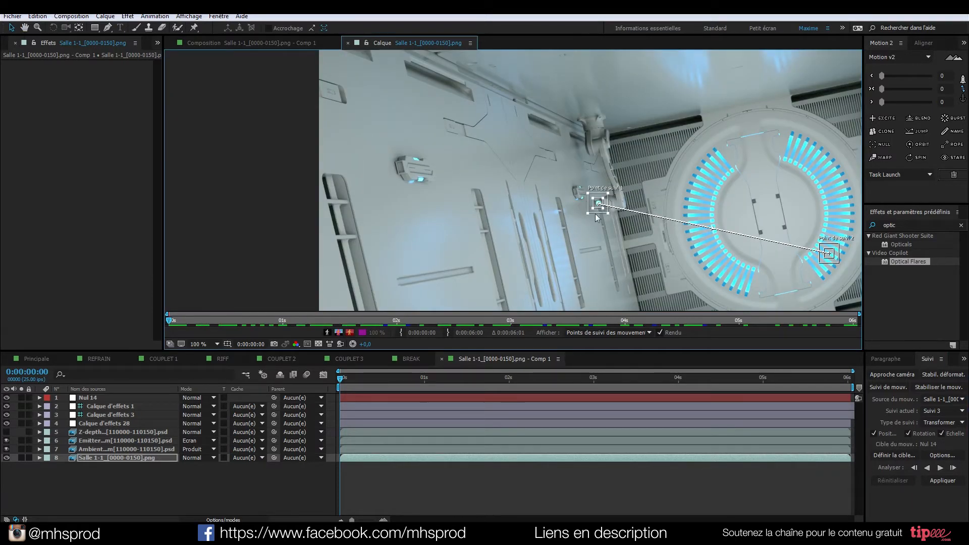
scroll(551, 205, up, 1)
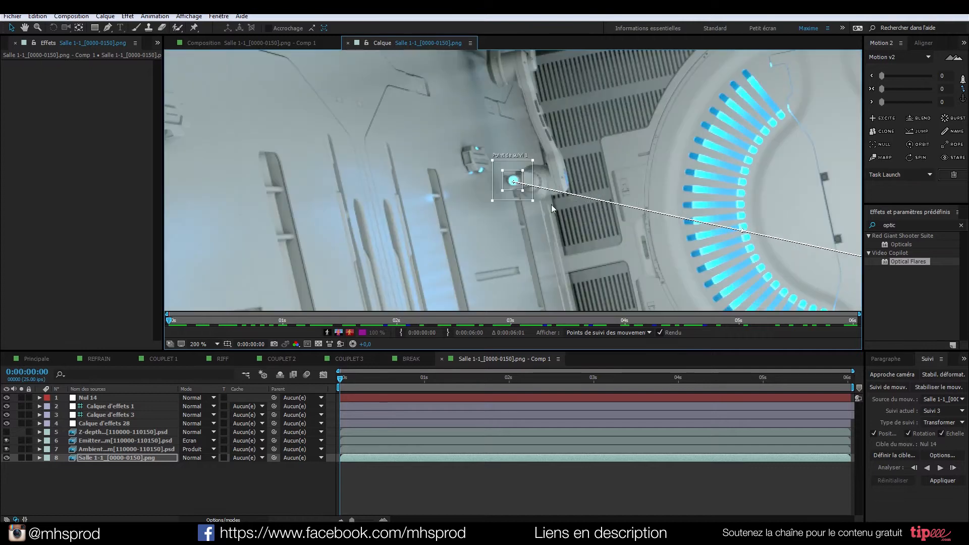
- Place Point de suivi 2 on the matching cyan wall light to the right of the round door
scroll(513, 181, down, 1)
drag(570, 217, 468, 198)
drag(641, 214, 731, 93)
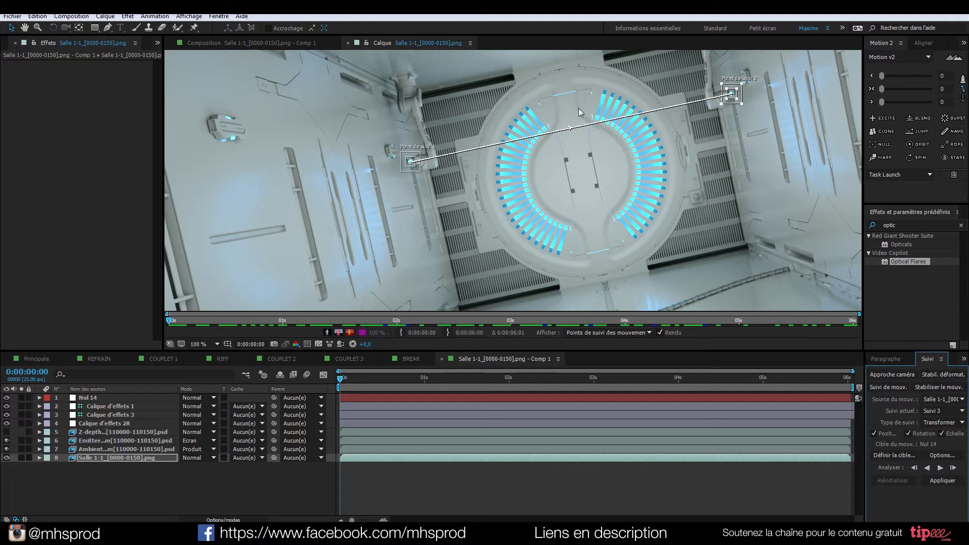
- Enlarge the search regions of Point de suivi 2 and Point de suivi 1 to include the small wall fixtures beside each light
scroll(395, 162, up, 1)
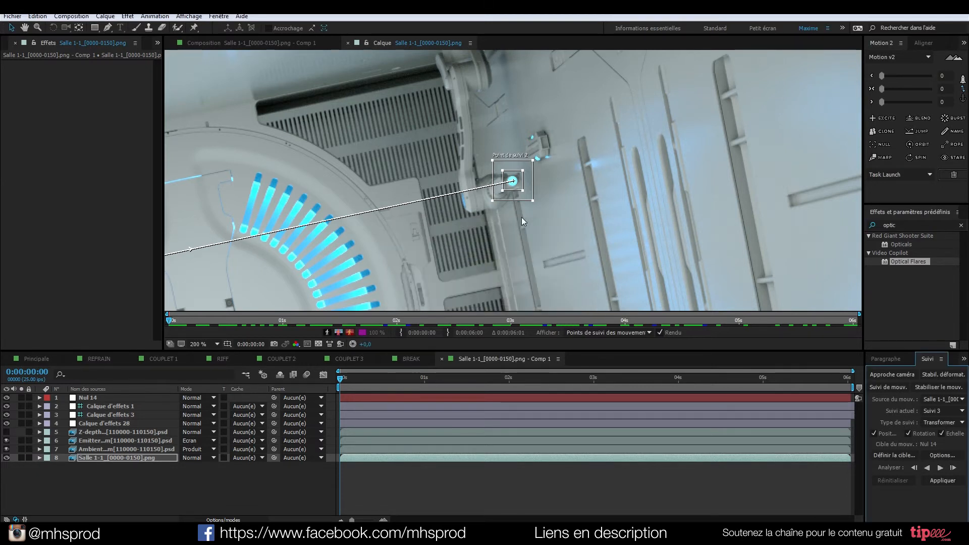
drag(531, 201, 570, 232)
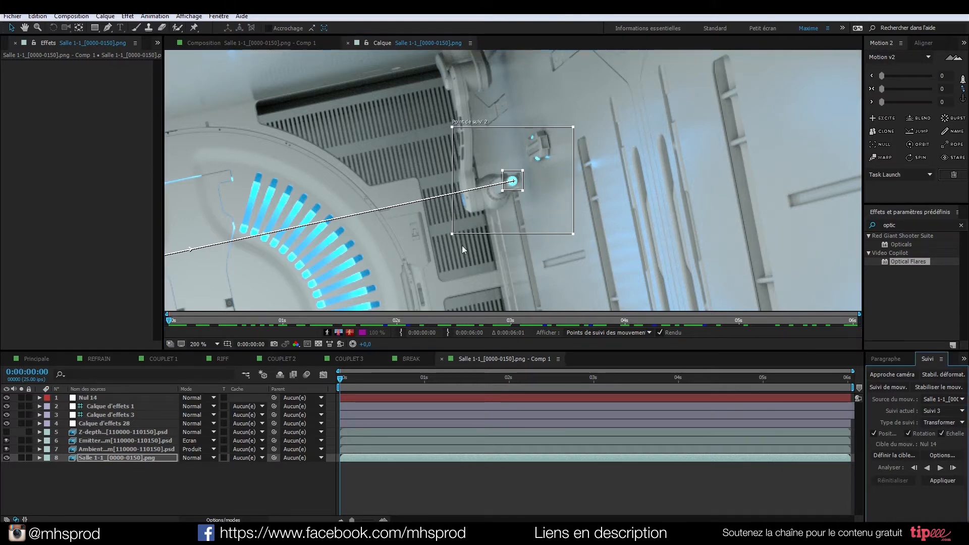
drag(416, 243, 712, 208)
drag(363, 235, 558, 160)
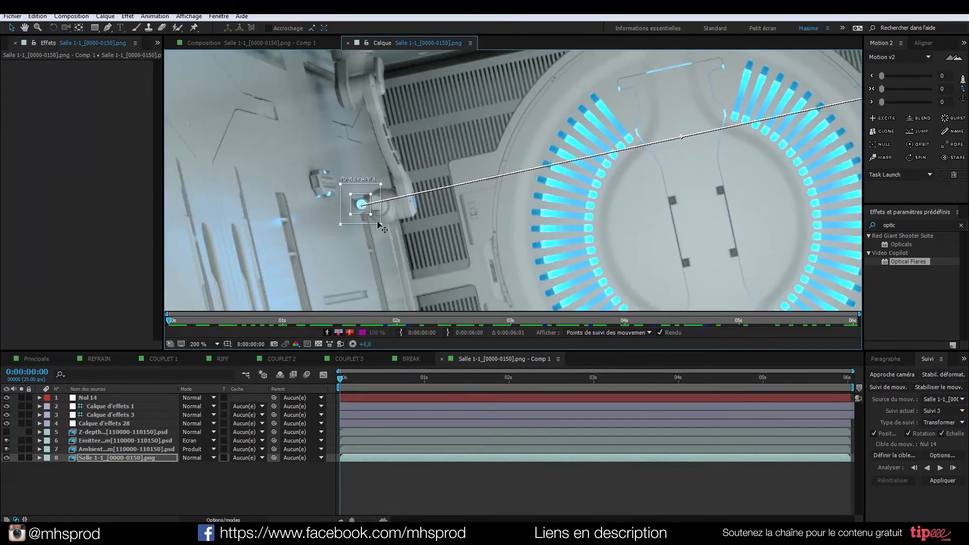
drag(382, 224, 422, 256)
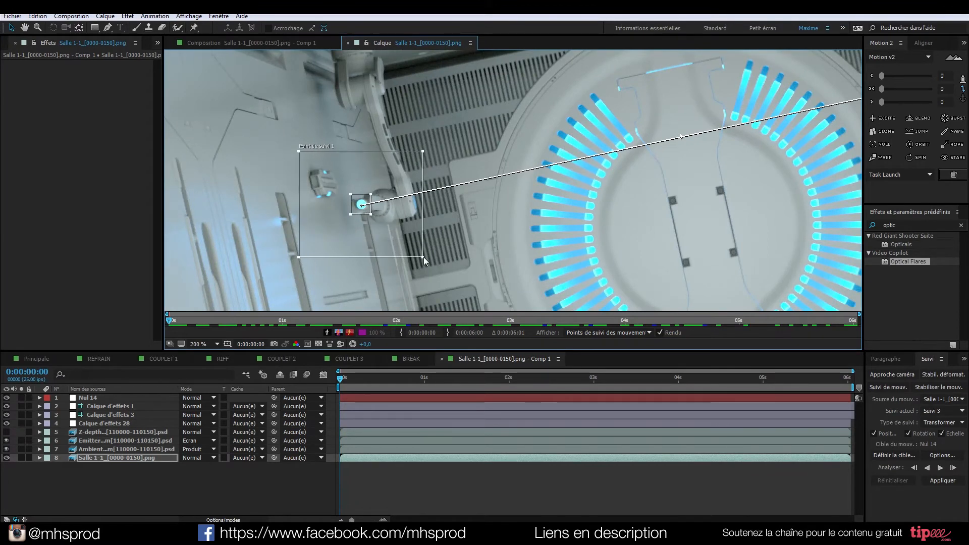
key(comma)
drag(522, 257, 465, 251)
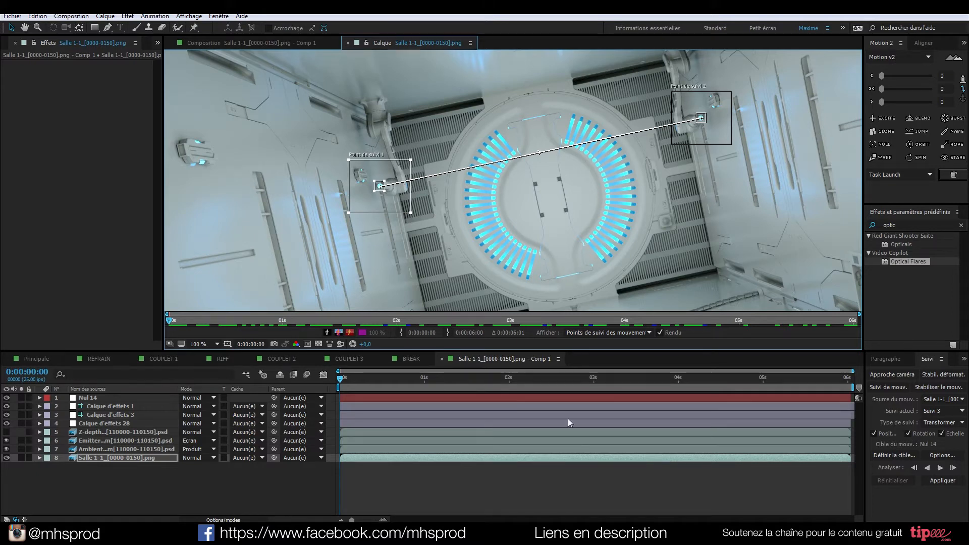
- Set Suivi 3's target options to Adapter l'objet suivi when the confidence falls below 80 %
click(940, 454)
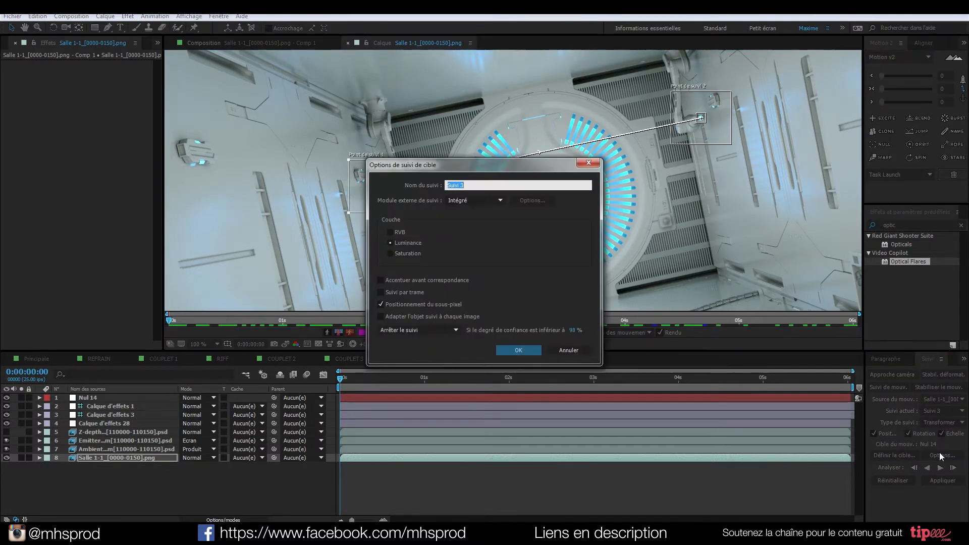
click(449, 330)
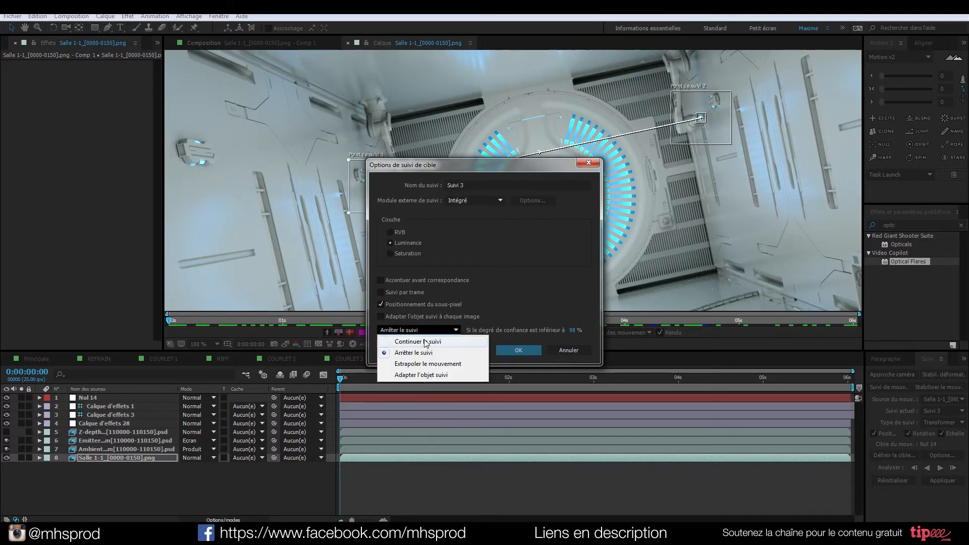
click(435, 375)
click(583, 330)
text(80)
key(Return)
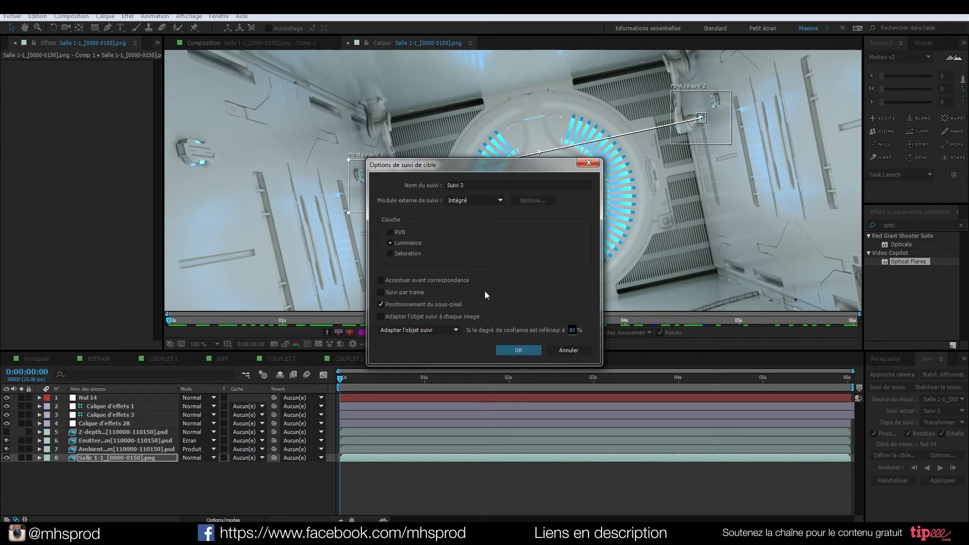
- Set Suivi 3 to track on Luminance with Arrêter le suivi below 99 % confidence and accept the options
click(390, 243)
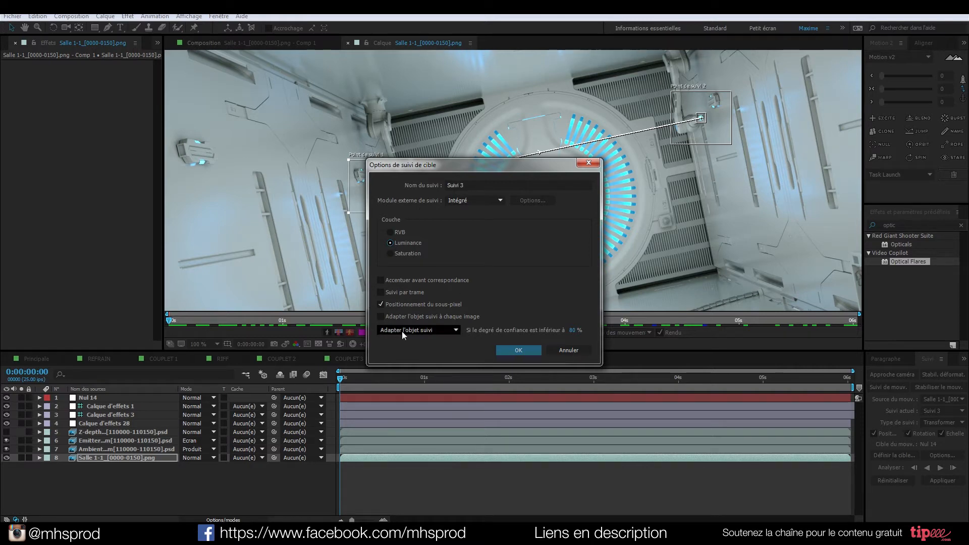
click(452, 330)
click(411, 352)
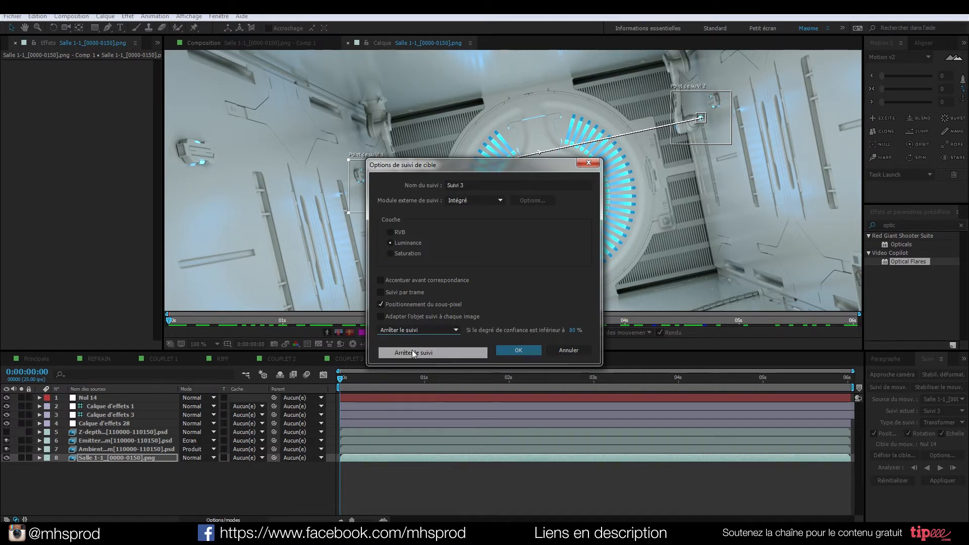
click(573, 330)
text(99)
key(Tab)
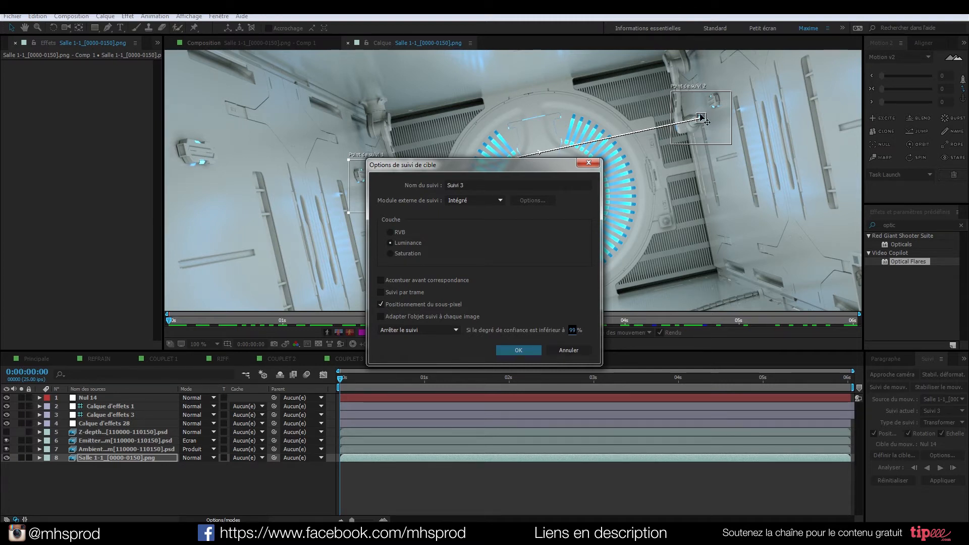
click(524, 351)
- Examine the placement of the two tracking points on the wall lights up close
scroll(714, 117, up, 1)
drag(715, 117, 461, 171)
drag(706, 154, 469, 204)
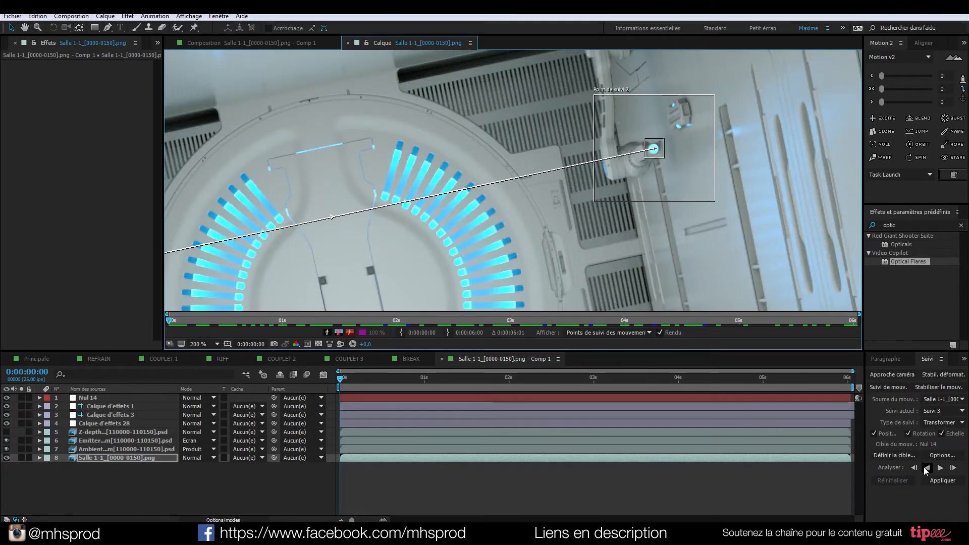
key(comma)
scroll(667, 175, down, 1)
drag(520, 224, 573, 185)
scroll(575, 184, up, 1)
drag(638, 181, 572, 179)
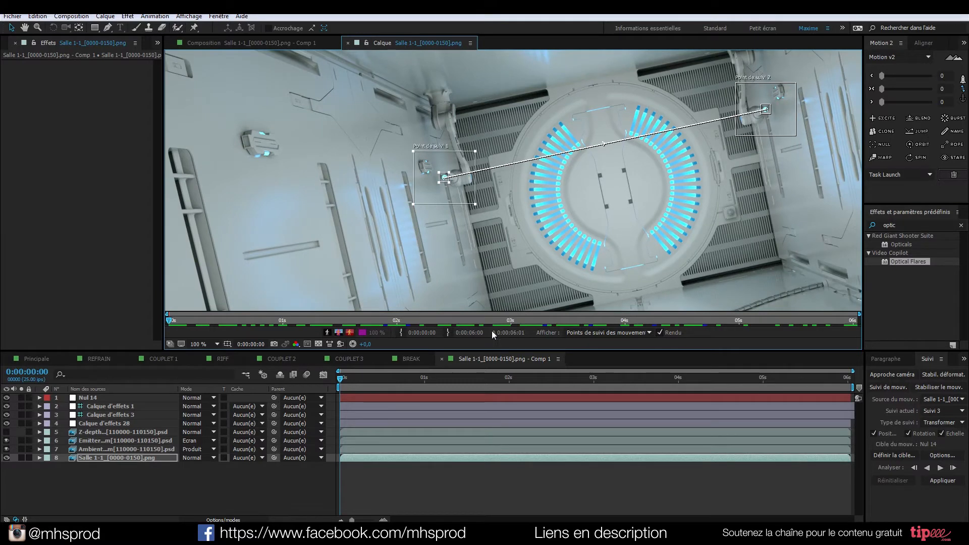
- Review Suivi 3's target options, keeping Arrêter le suivi as the low-confidence behaviour
click(941, 454)
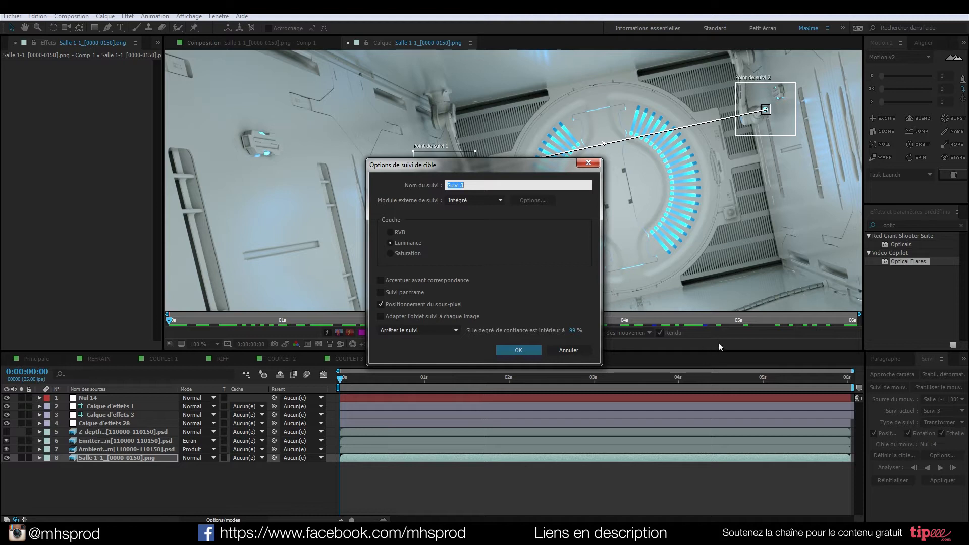
click(446, 329)
click(418, 352)
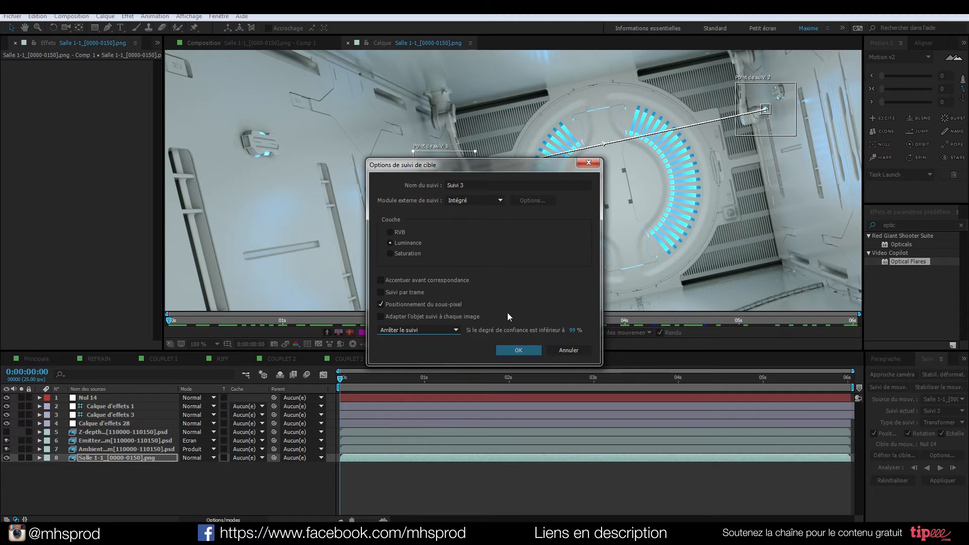
click(518, 350)
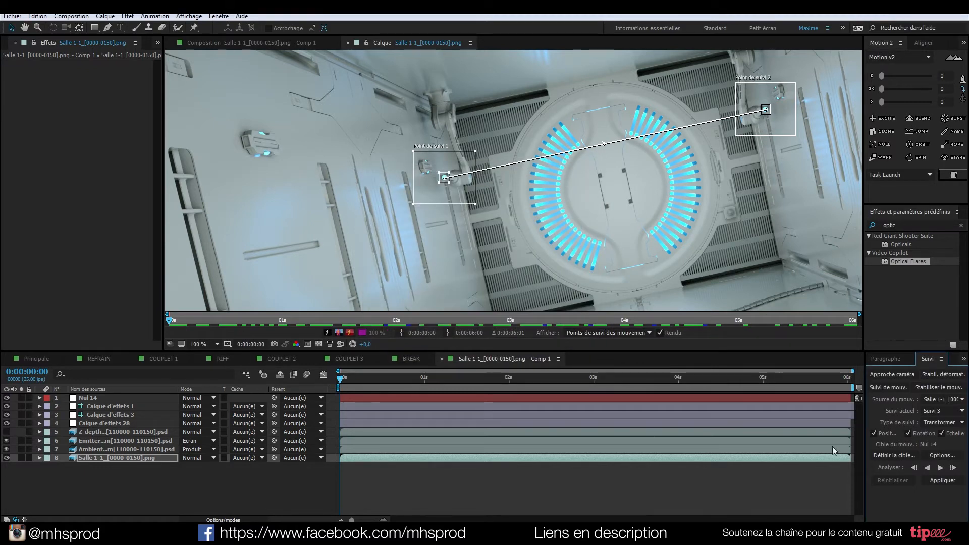
- Analyse both tracking points of Suivi 3 forward through the whole clip up to 0:00:06:00
click(940, 472)
click(940, 472)
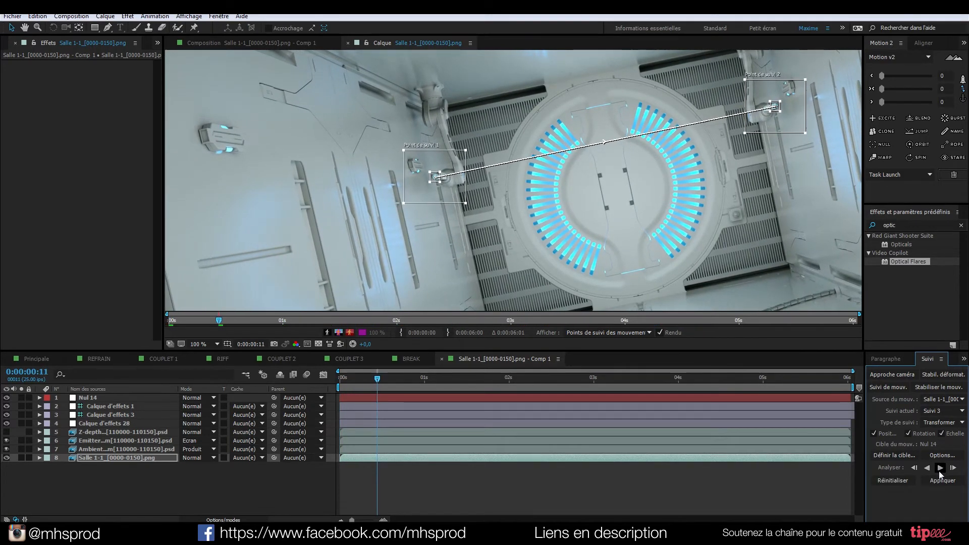
drag(535, 210, 486, 204)
click(940, 467)
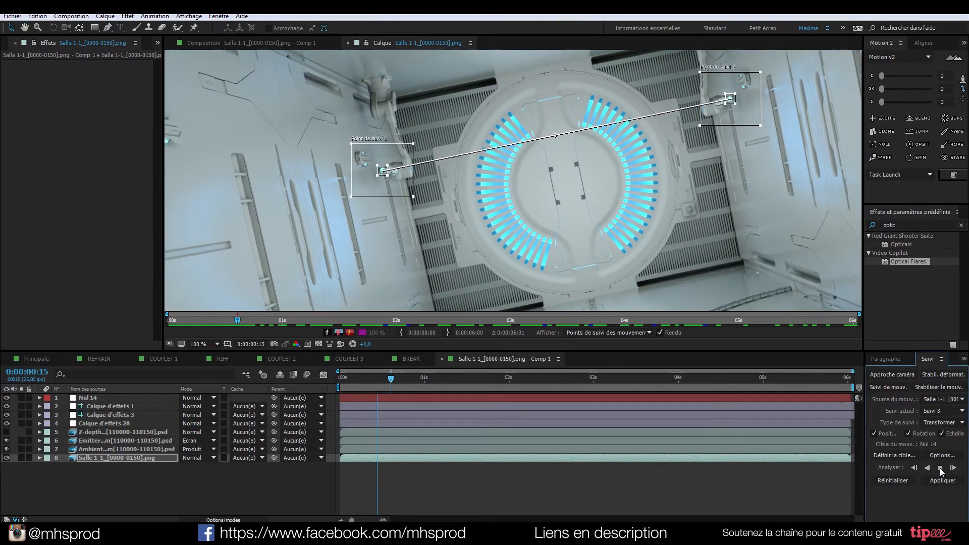
click(940, 471)
click(939, 468)
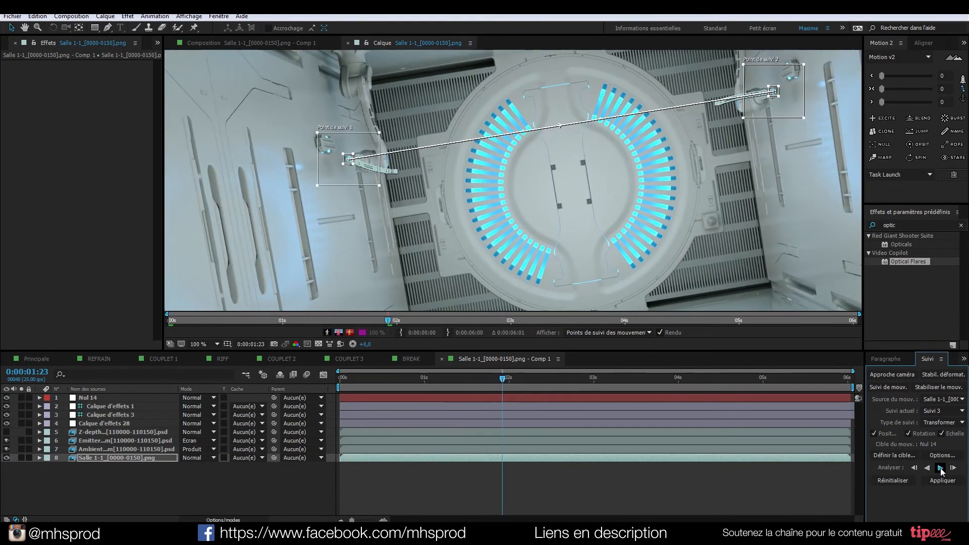
click(940, 468)
click(939, 468)
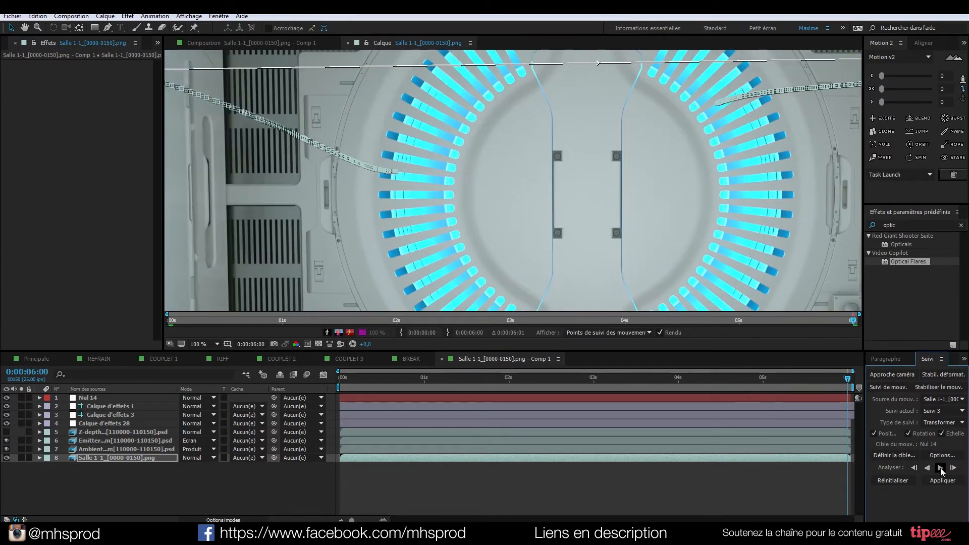
- Return to the first frame and apply the tracking data to Nul 14 with the dimensions X et Y
drag(848, 378, 279, 310)
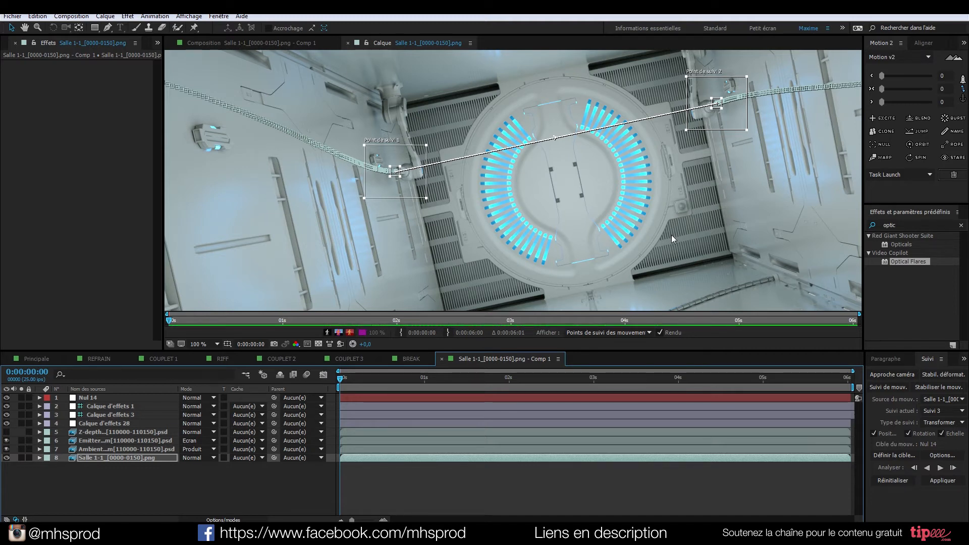
click(939, 481)
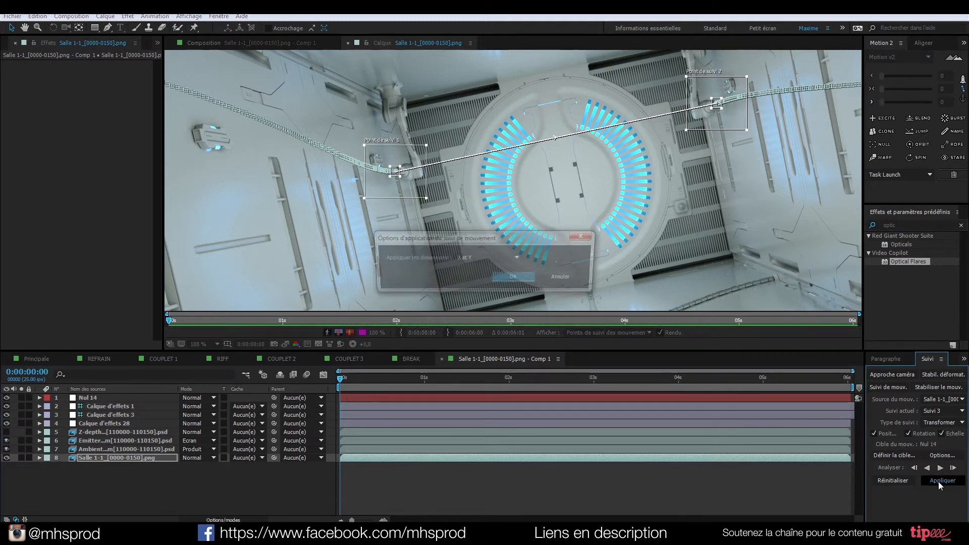
click(486, 258)
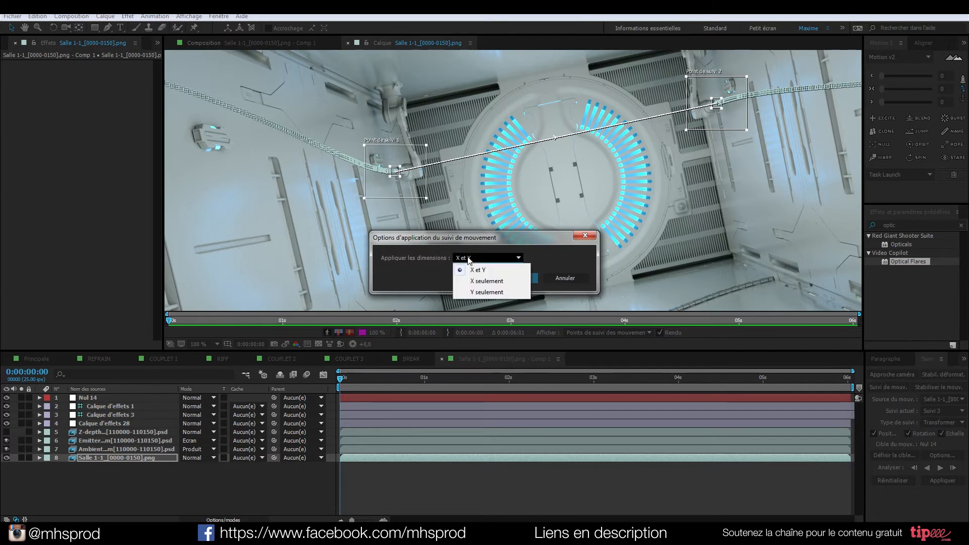
click(472, 257)
click(508, 279)
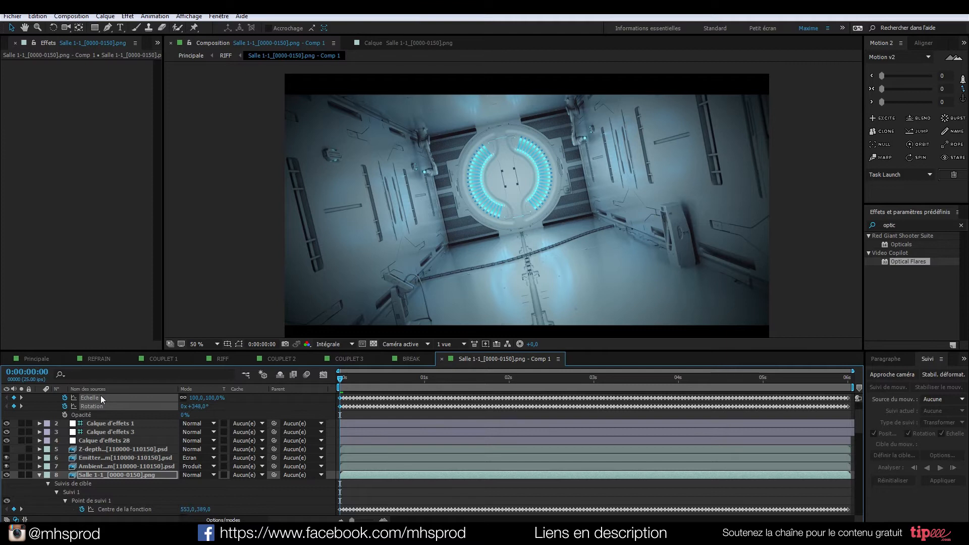
- Check Nul 14's Position, Echelle and Rotation keyframes and collapse the properties of the Salle 1-1 image sequence layer
scroll(101, 409, up, 2)
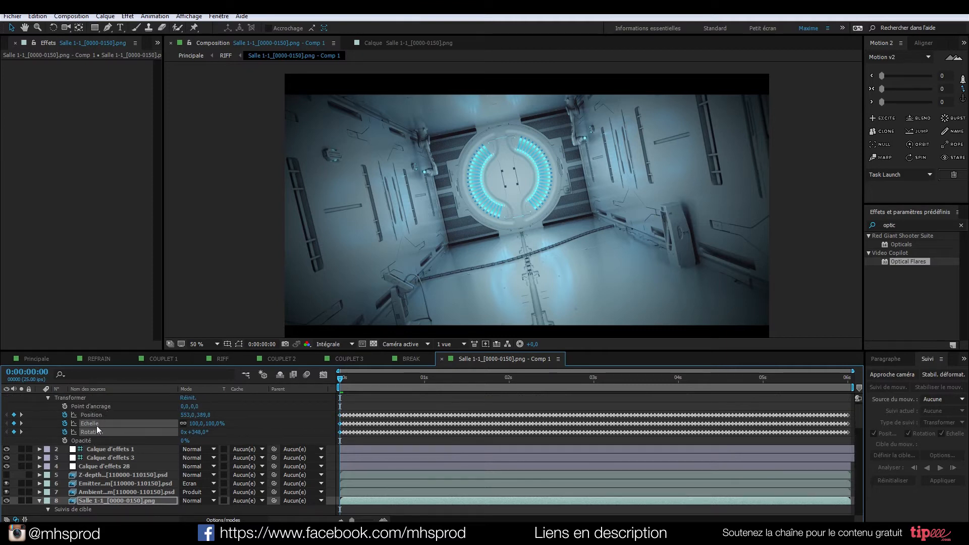
click(117, 513)
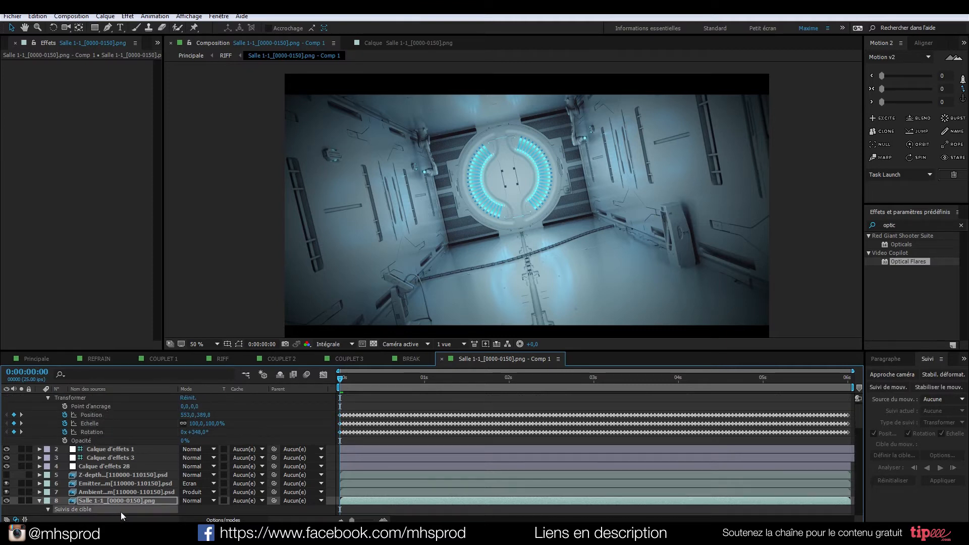
click(43, 501)
click(85, 513)
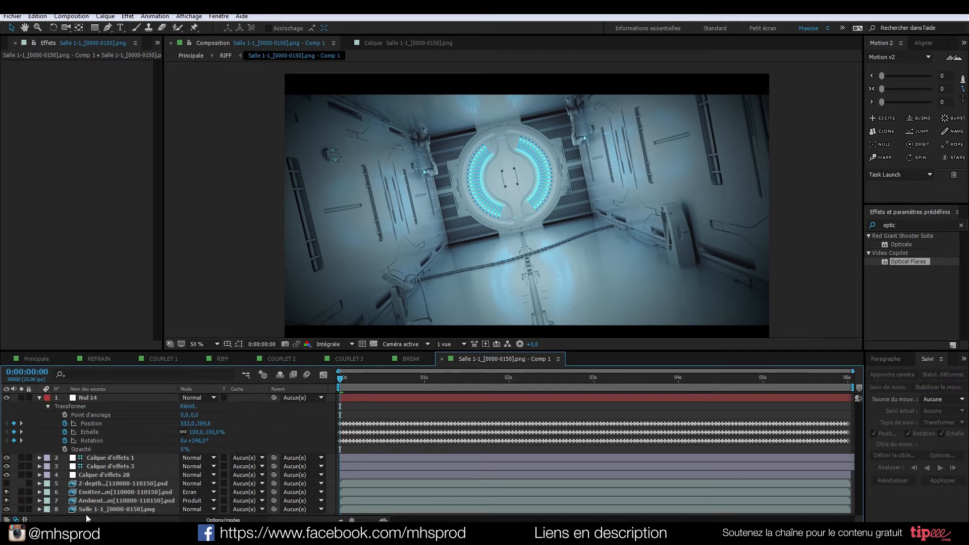
- Create a black 1920 × 1080 px solid named Optical Flares
key(ctrl+y)
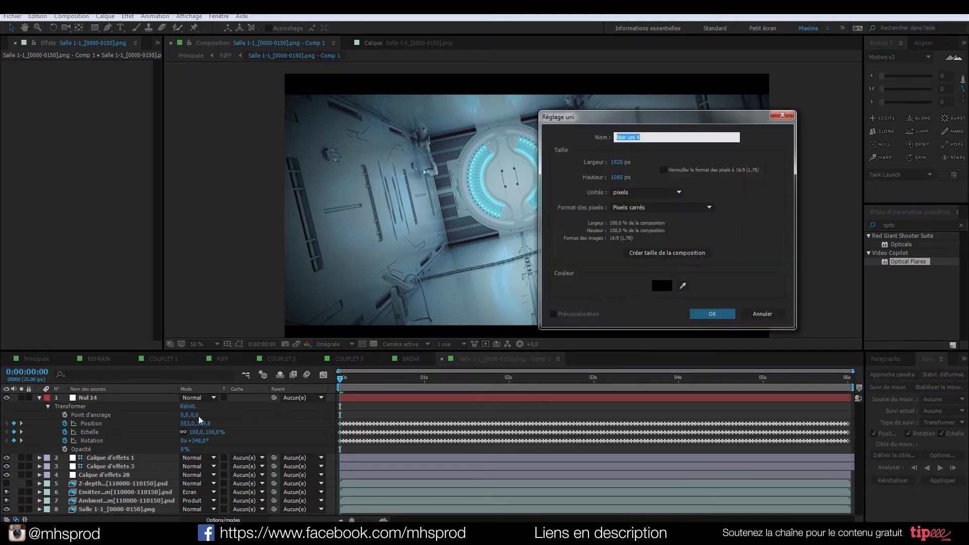
text(Optical Flares)
key(Return)
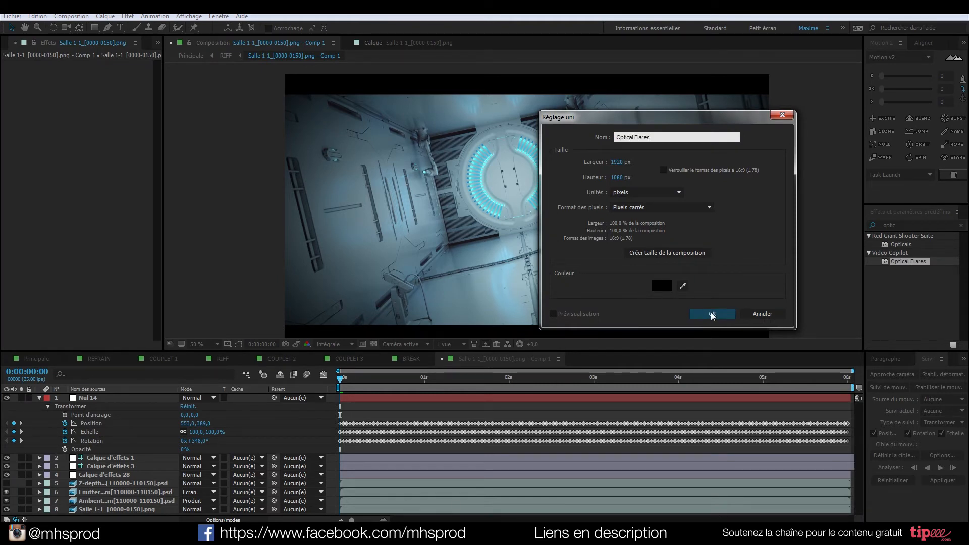
- Place the Optical Flares solid directly below Calque d'effets 28 and set its blending mode to Ecran
drag(128, 458, 137, 491)
click(190, 482)
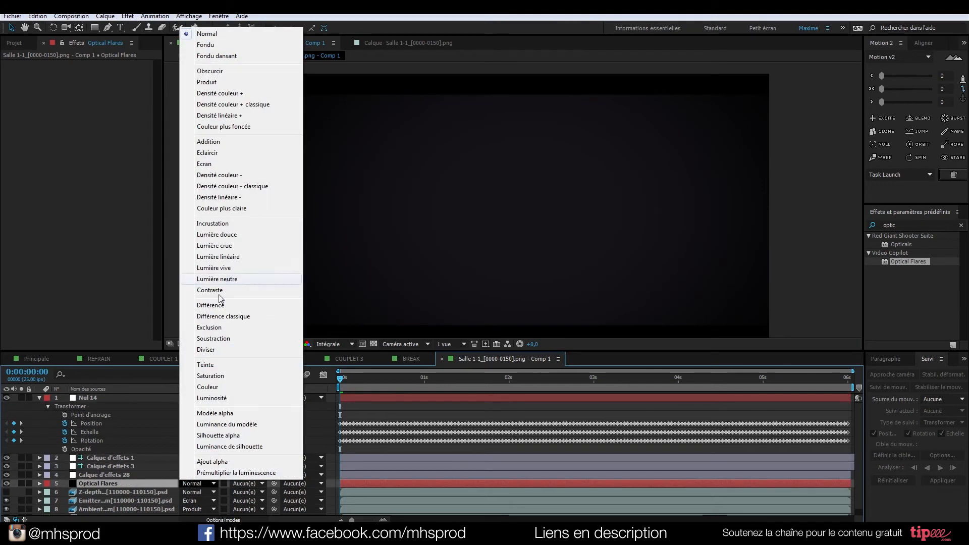
click(204, 163)
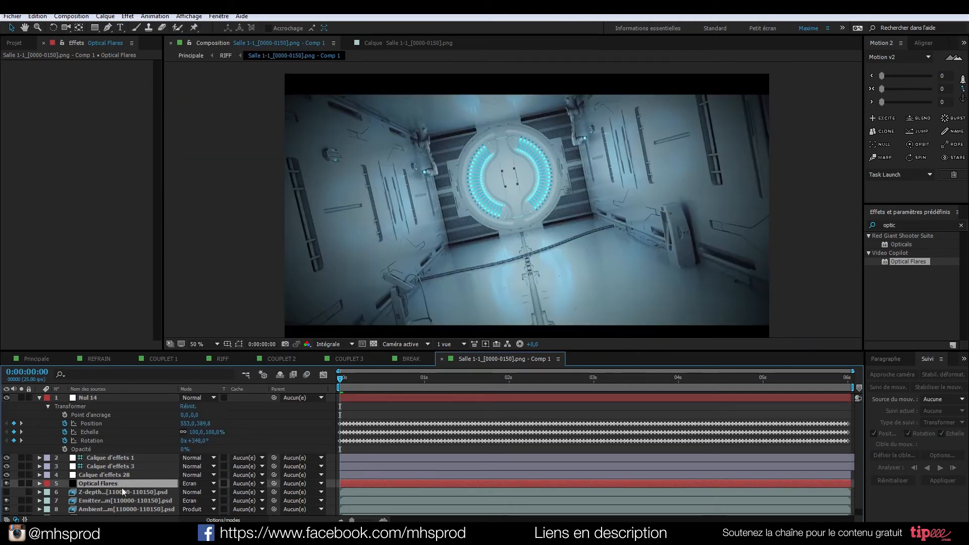
- Apply the Optical Flares effect to the solid and load the Blue Spark preset from the Light folder
double_click(900, 262)
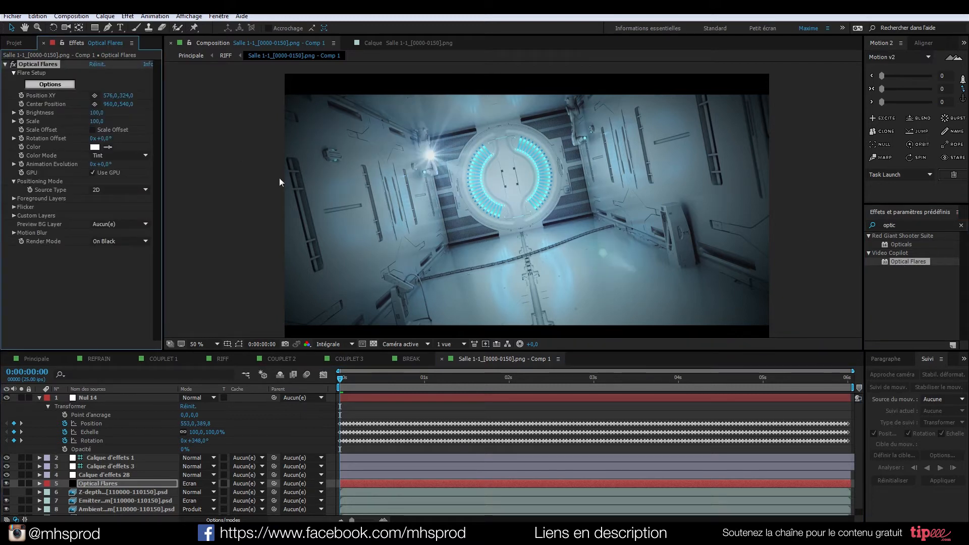
click(63, 86)
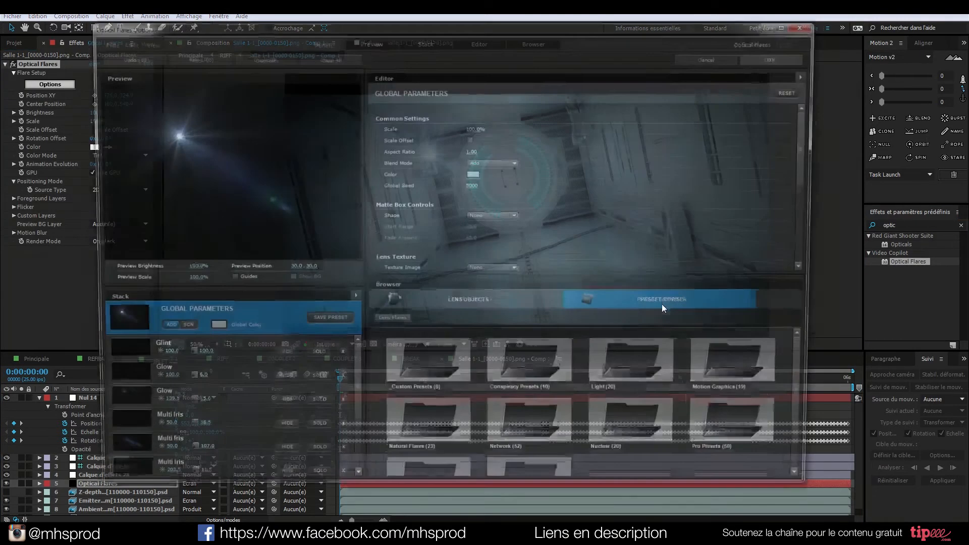
click(756, 373)
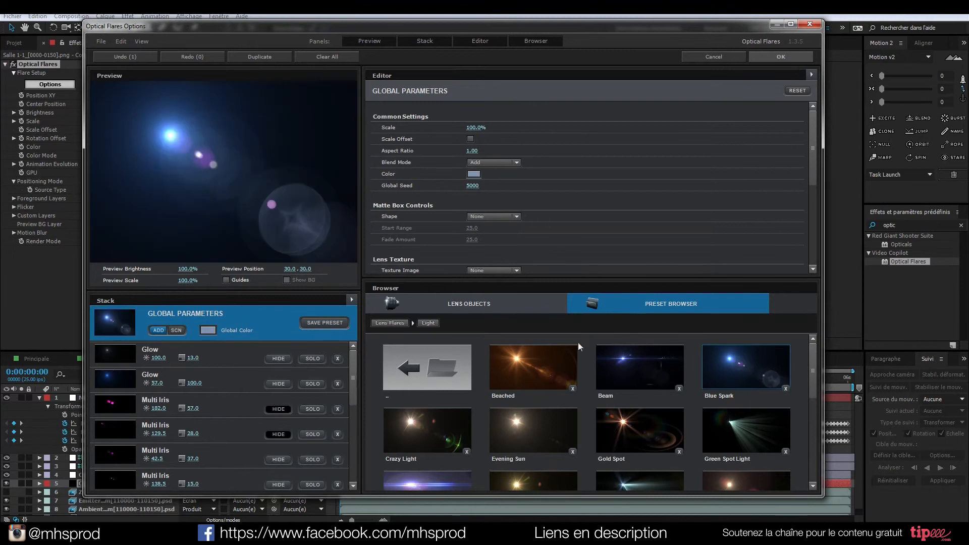
click(780, 57)
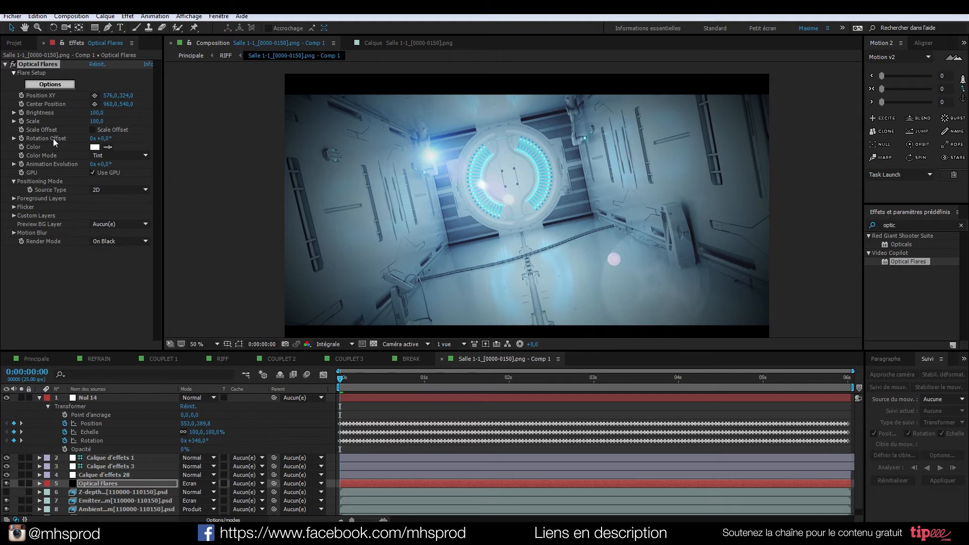
- Link the flare's Position XY to Nul 14's Position with the expression thisComp.layer("Nul 14").transform.position
click(103, 482)
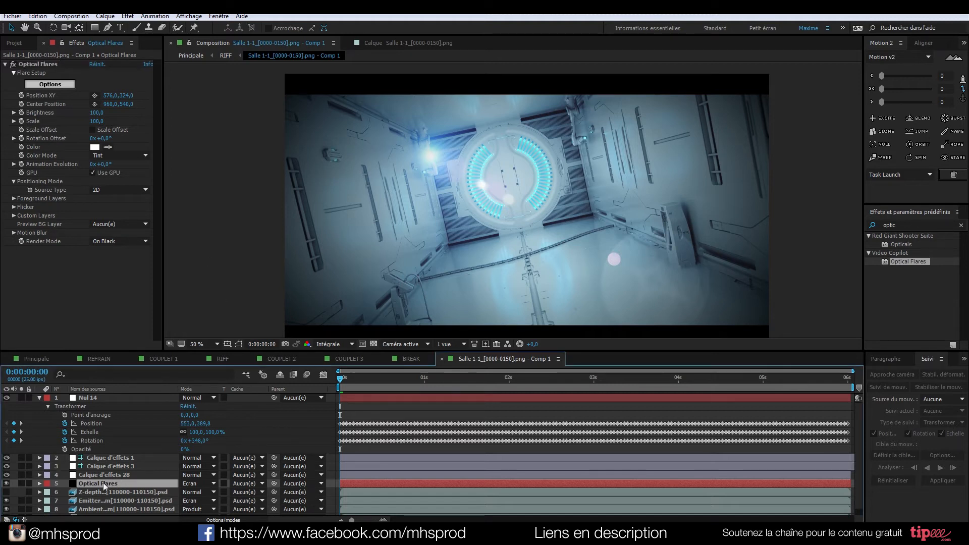
alt+click(21, 96)
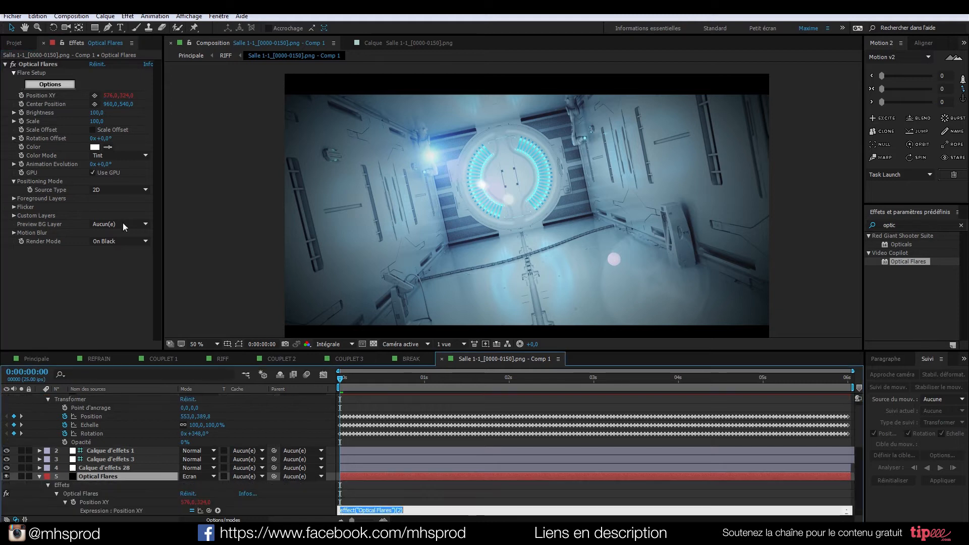
drag(210, 511, 92, 412)
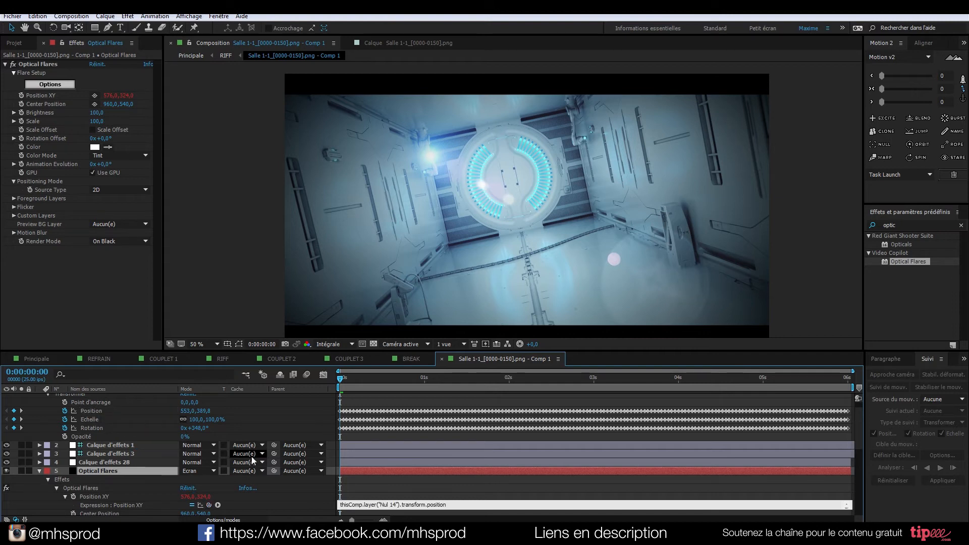
click(327, 501)
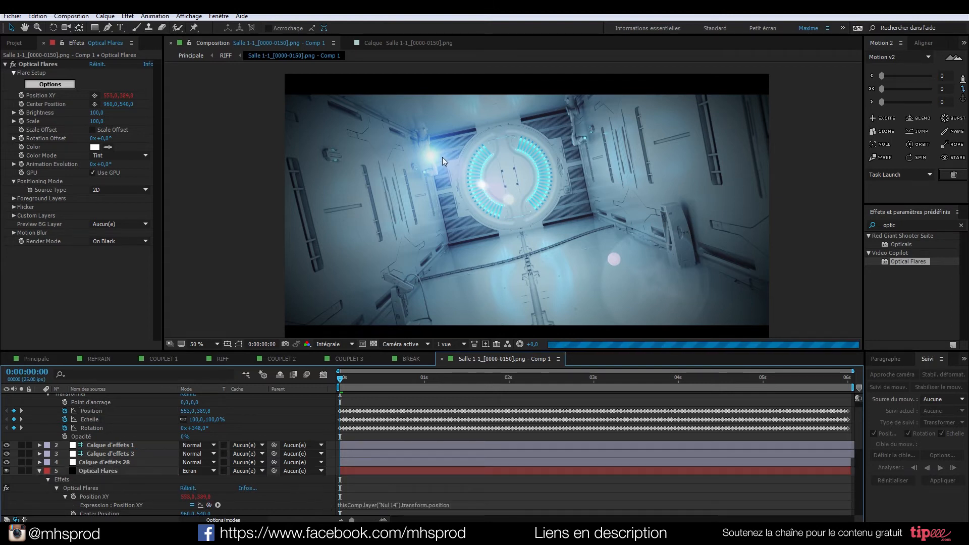
- Set the flare's Brightness to 50
click(96, 112)
text(50)
click(182, 126)
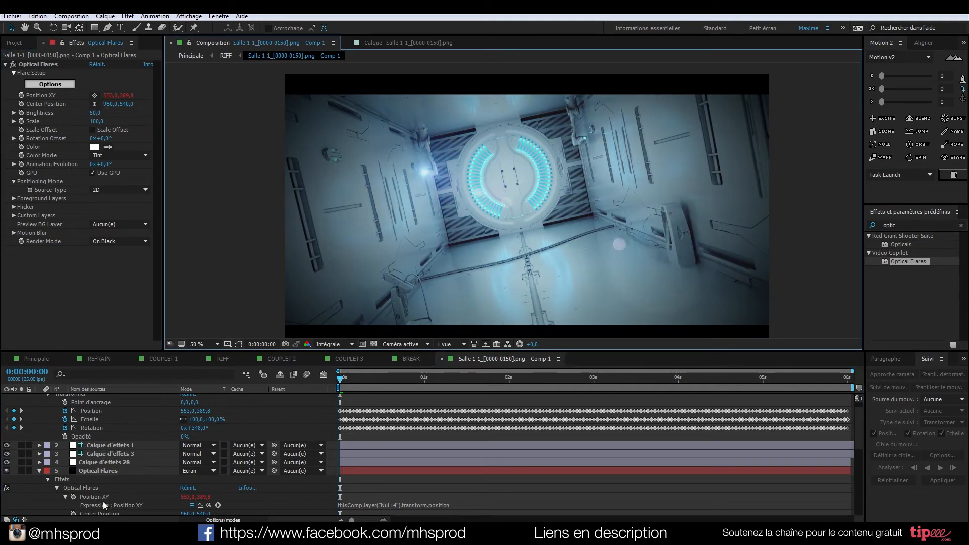
- Link the flare's Scale to Nul 14's scale with the expression thisComp.layer("Nul 14").transform.scale[0] and check the result along the timeline
alt+click(22, 120)
drag(209, 505, 99, 432)
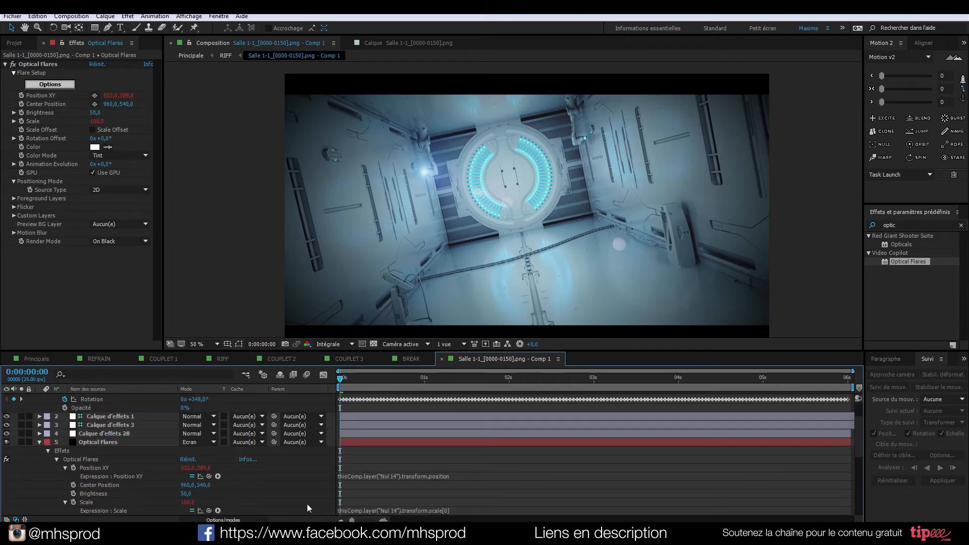
drag(417, 380, 606, 378)
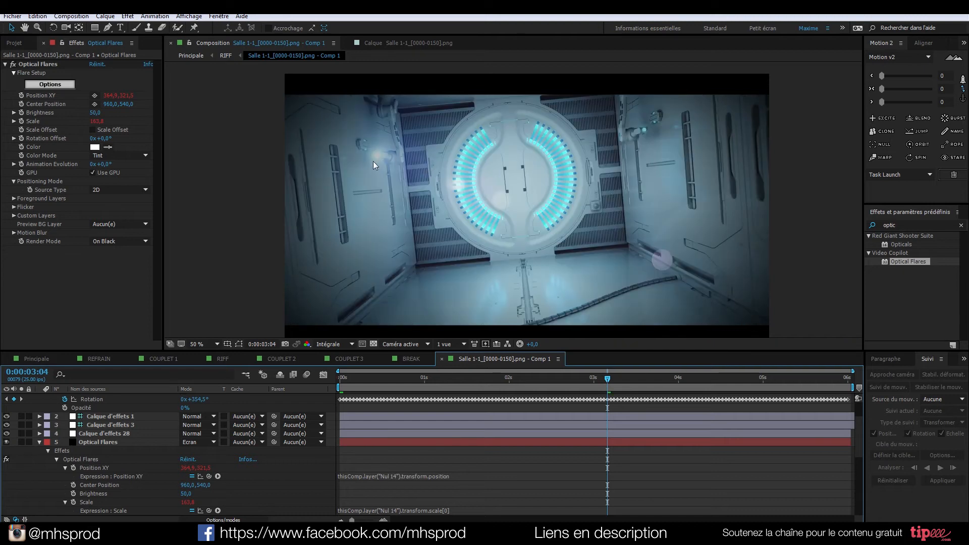
key(Home)
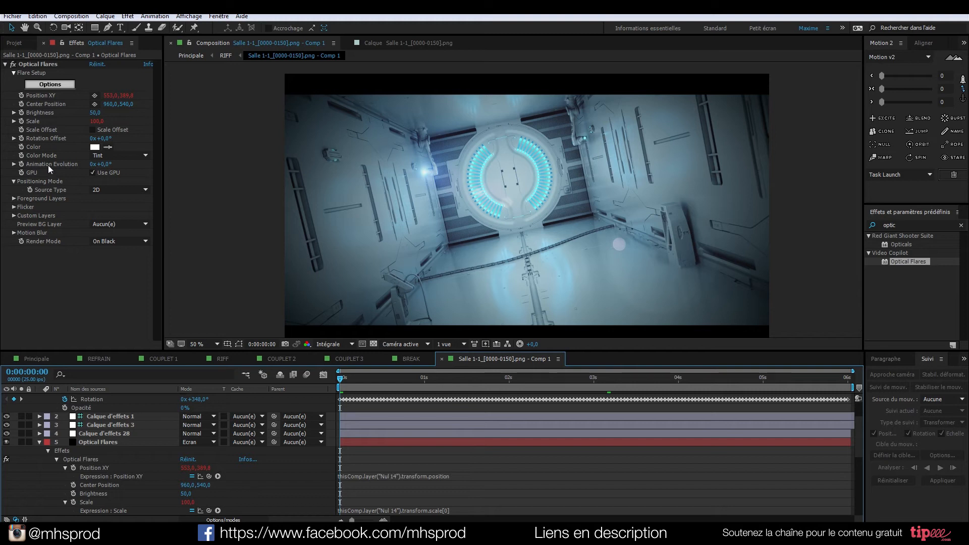
- Link the flare's Rotation Offset to Nul 14's rotation with thisComp.layer("Nul 14").transform.rotation and check the result along the timeline
alt+click(22, 139)
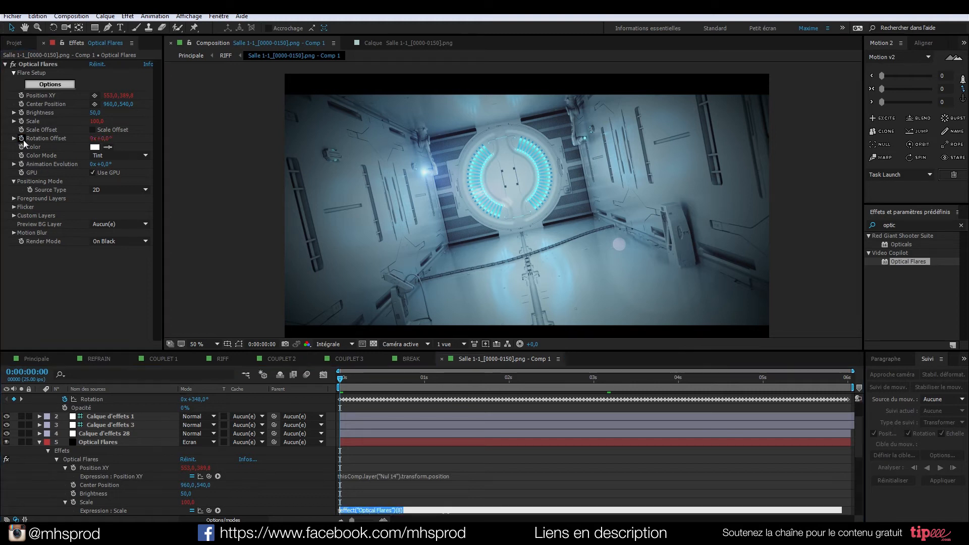
drag(208, 510, 102, 425)
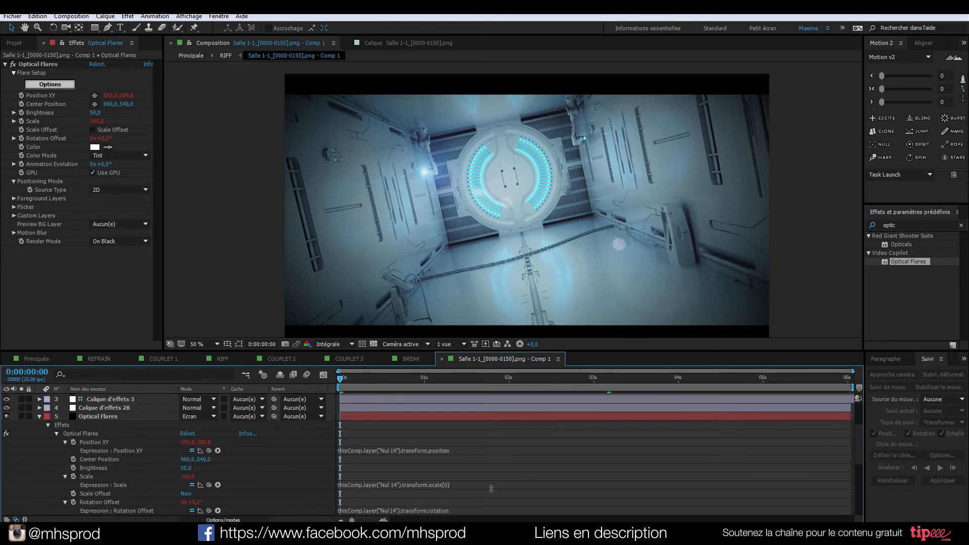
click(631, 378)
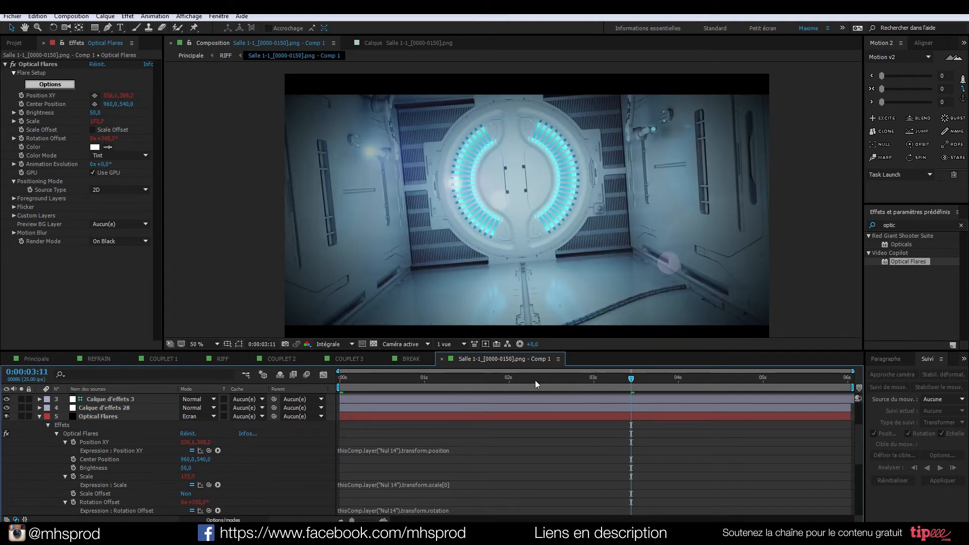
drag(534, 380, 470, 382)
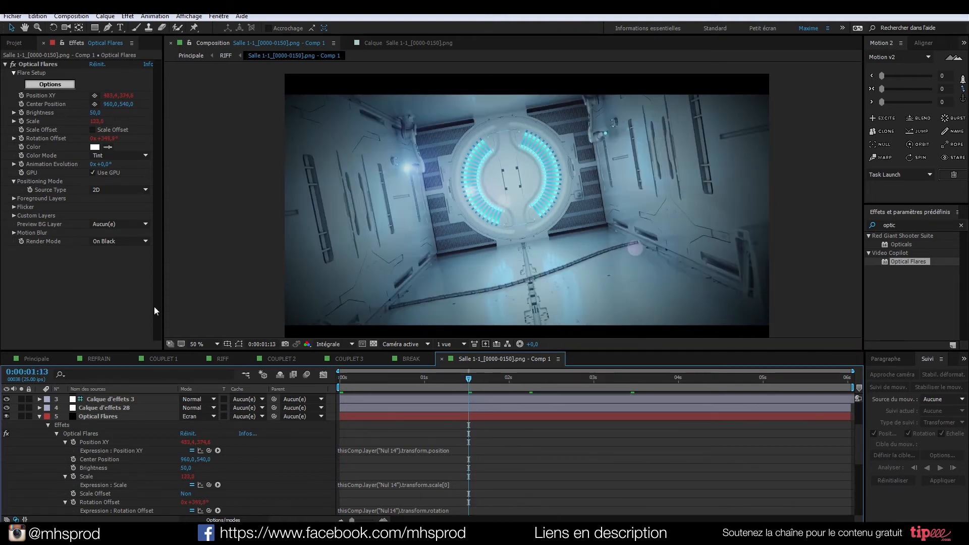
- Collapse the expanded layer properties, create another null object, and duplicate the Optical Flares layer
click(39, 416)
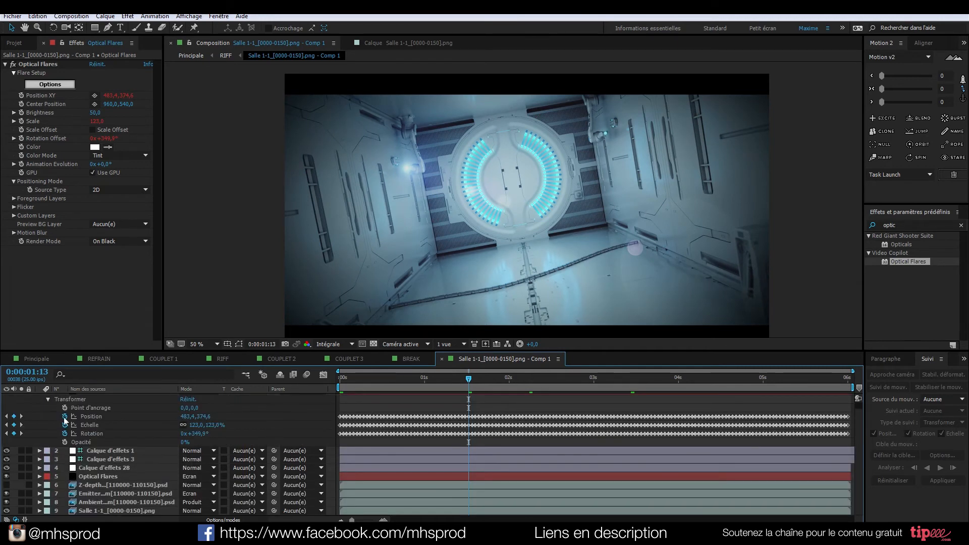
scroll(36, 416, up, 1)
click(39, 398)
right_click(129, 491)
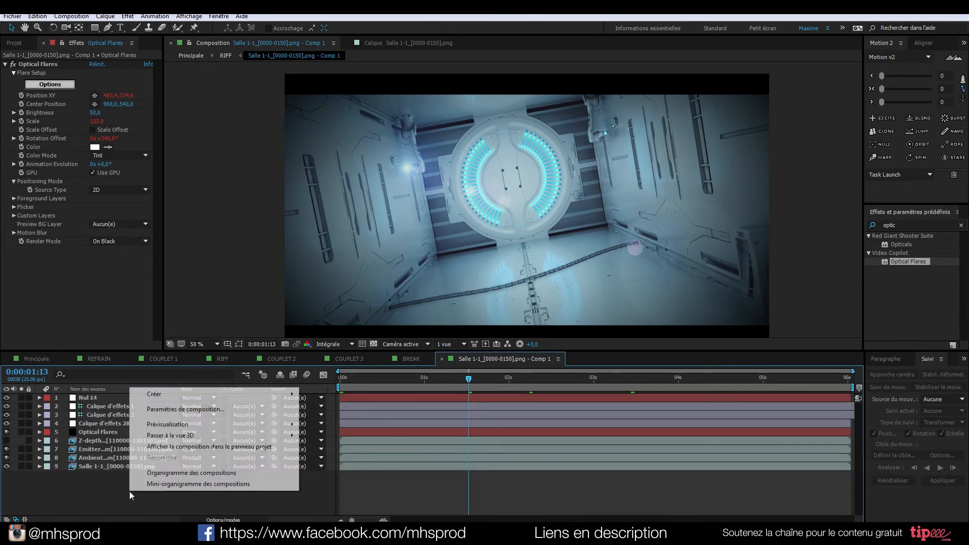
mouse_move(221, 394)
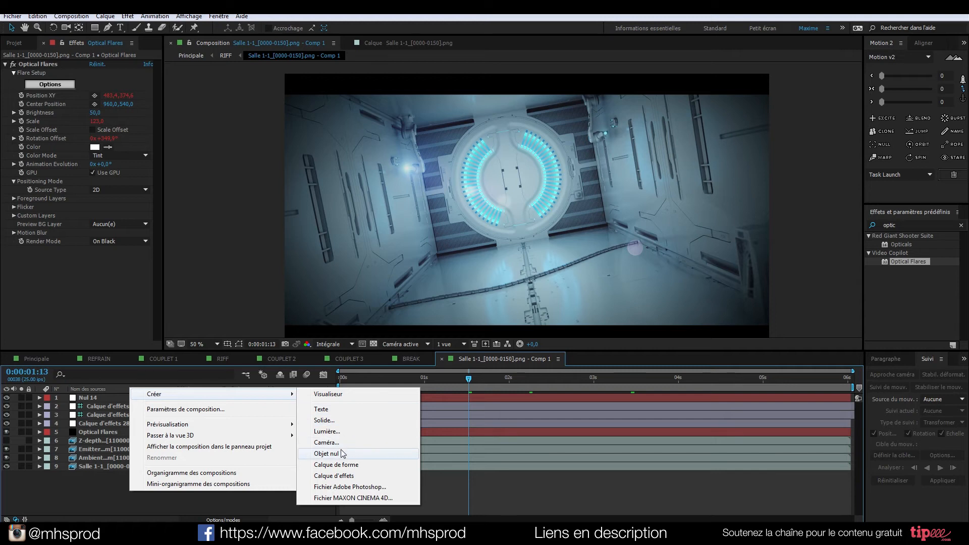
click(343, 454)
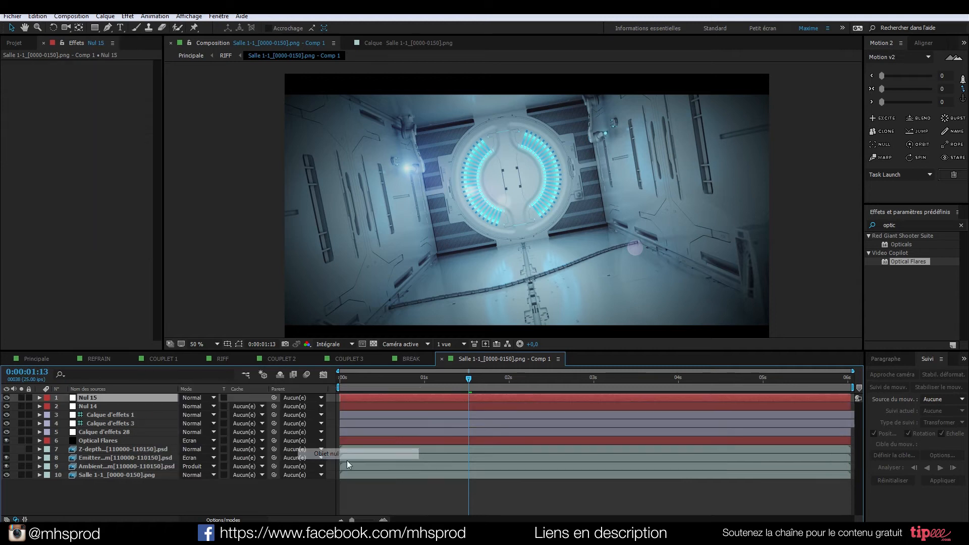
click(105, 441)
key(ctrl+d)
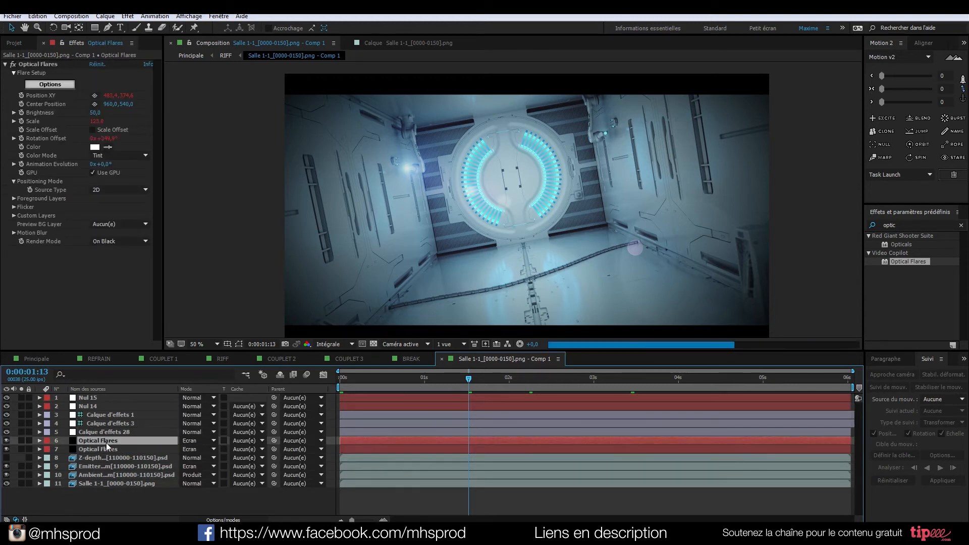
- Start a new motion track on the Salle 1-1_[0000-0150].png layer with rotation and scale tracking enabled
click(95, 495)
click(87, 484)
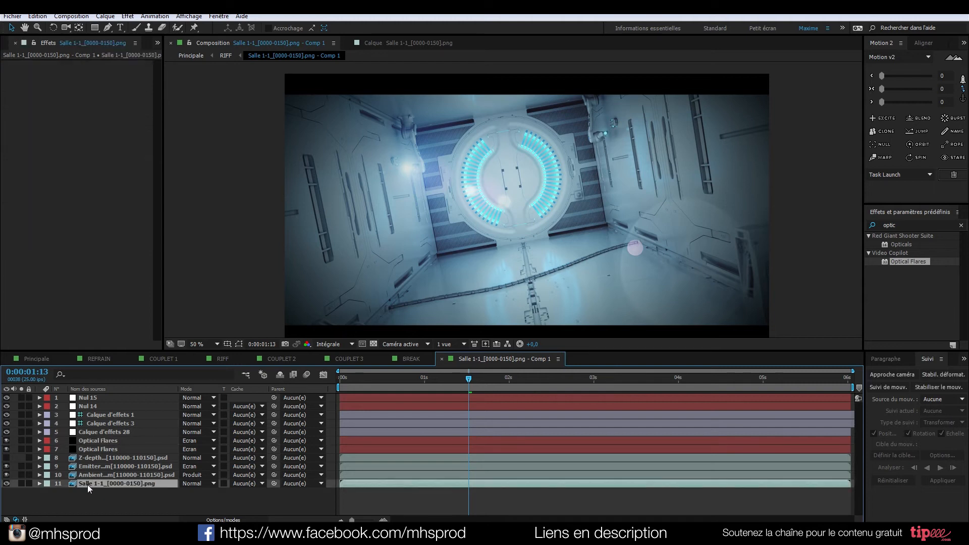
click(154, 15)
click(211, 231)
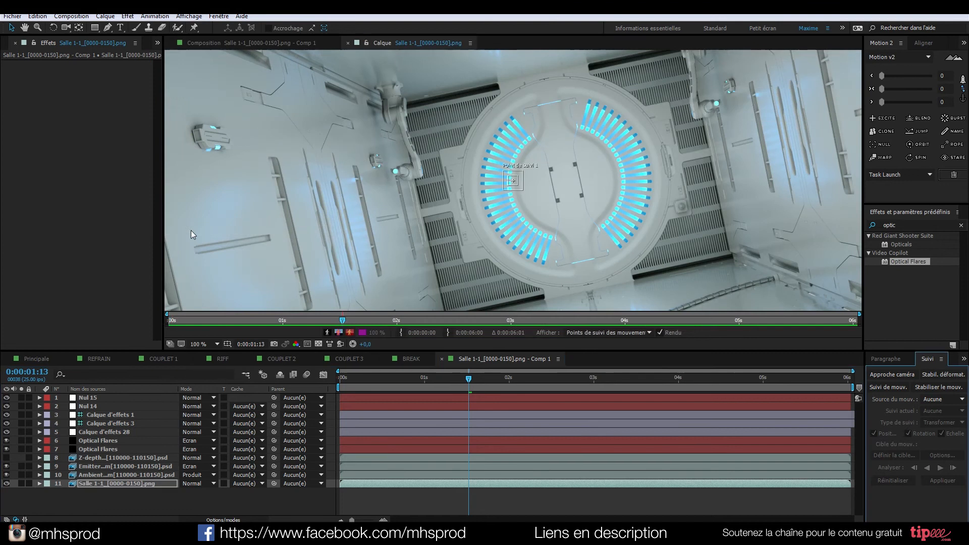
click(907, 433)
click(940, 434)
- Set Nul 15 as the motion target and accept tracker options using Luminance and stopping below 99 % confidence
click(899, 455)
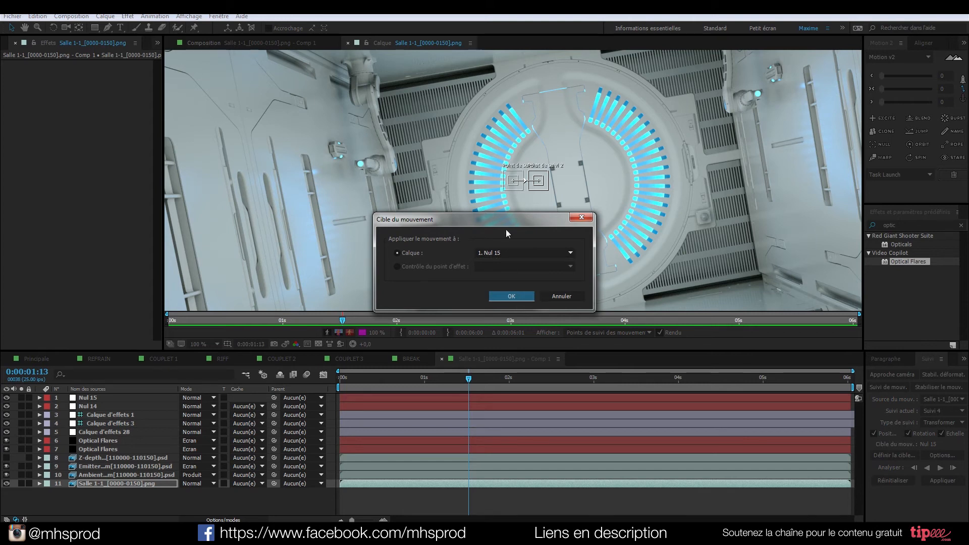
click(511, 296)
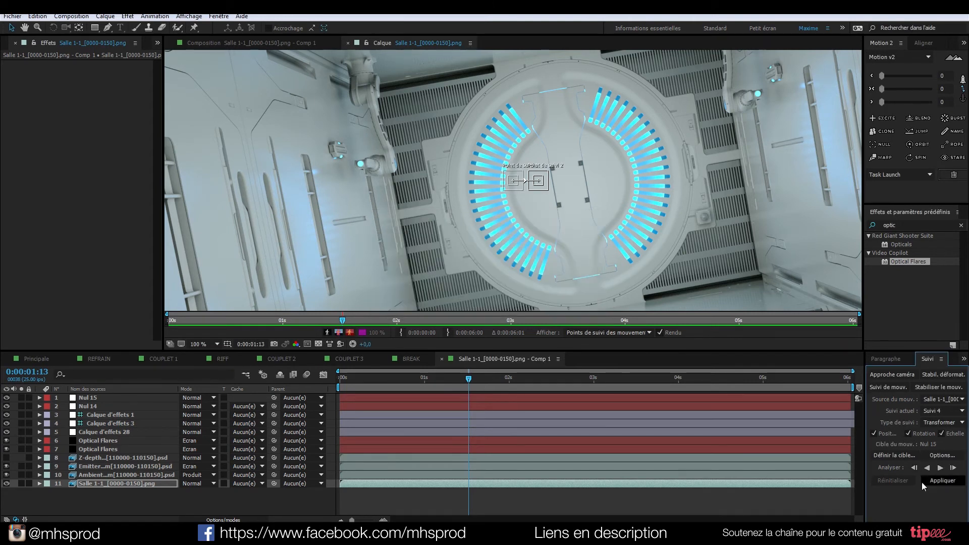
click(940, 456)
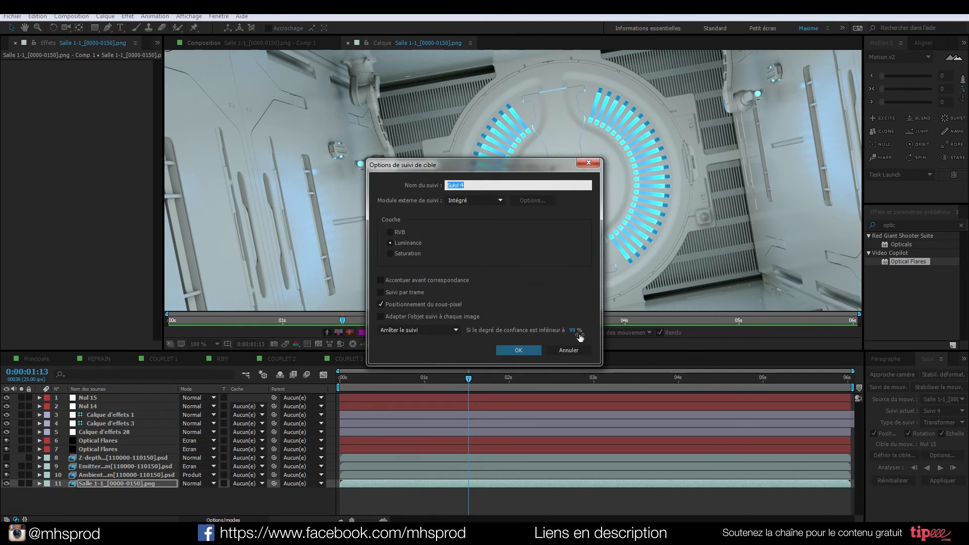
click(521, 347)
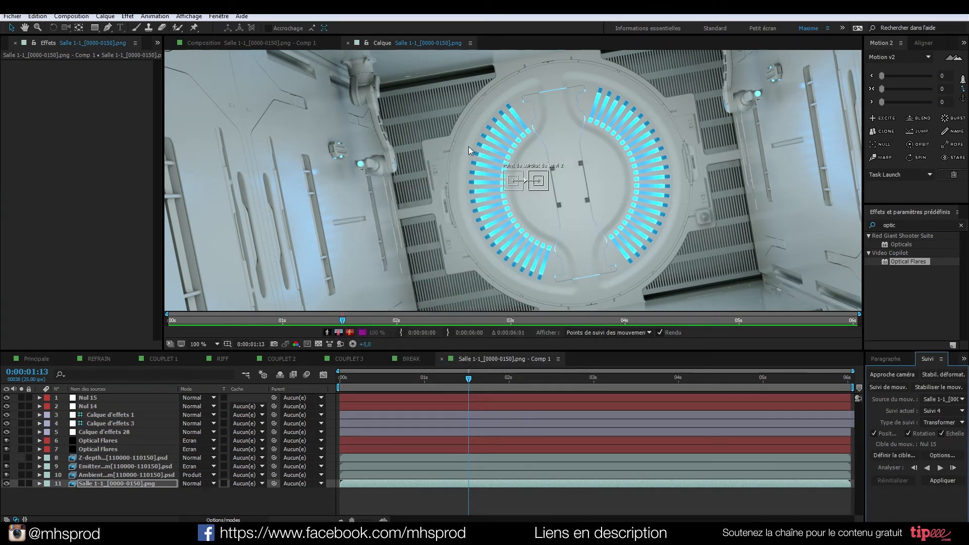
- Place track point 1 on the right wall light and point 2 on the left one, enlarge their regions, and analyze forward
drag(517, 187, 767, 101)
drag(542, 188, 371, 176)
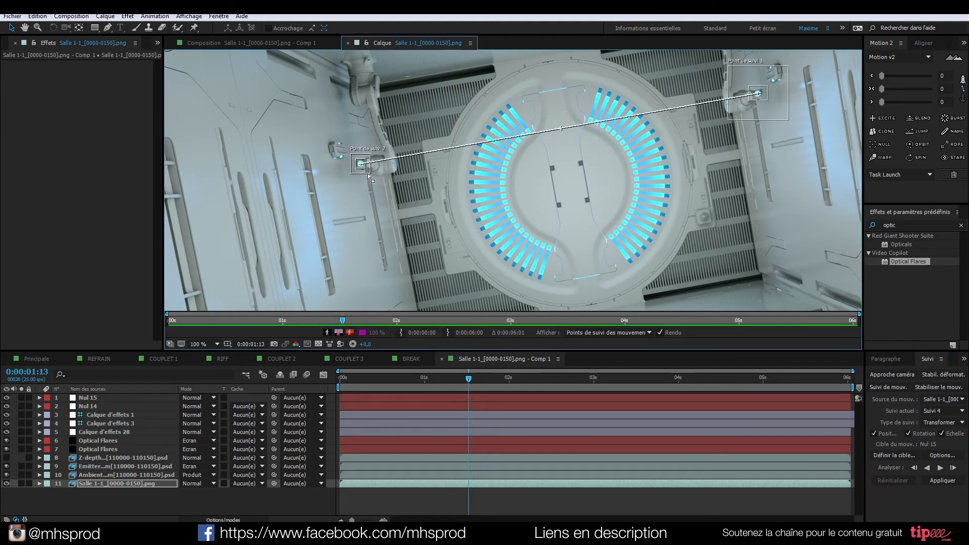
mouse_move(370, 173)
mouse_down()
mouse_move(396, 194)
mouse_move(371, 172)
mouse_up()
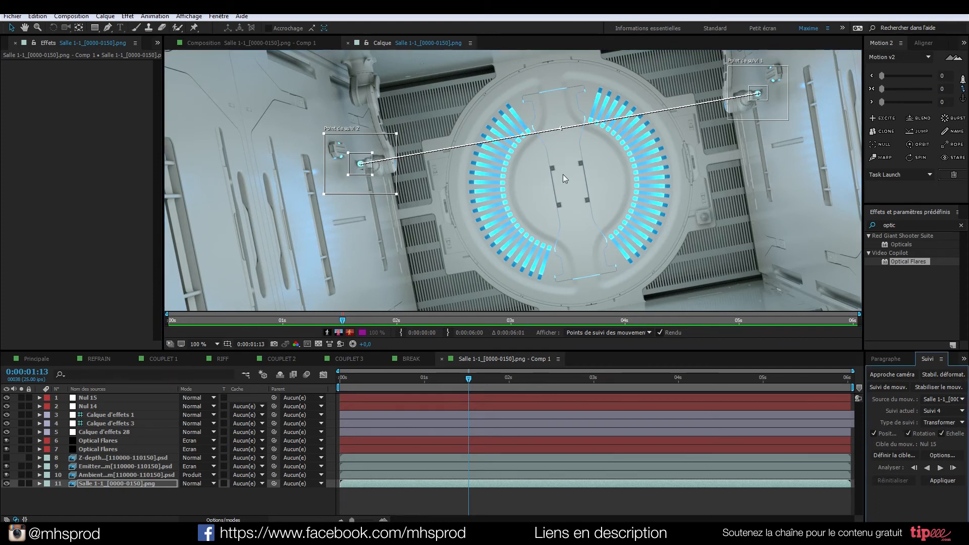
click(939, 467)
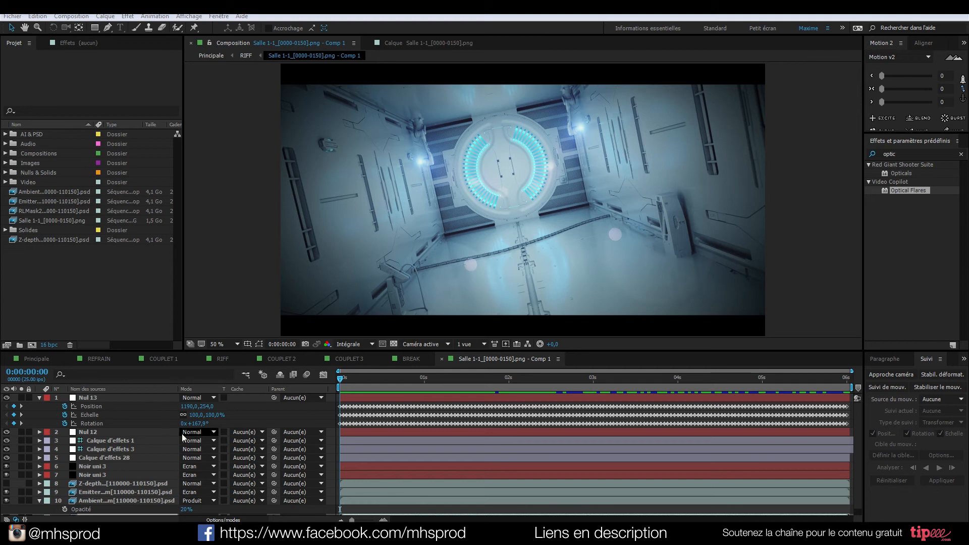
- Scrub through the composition to review both flares on the wall lights, ending at the first frame
drag(341, 379, 788, 378)
drag(705, 368, 339, 376)
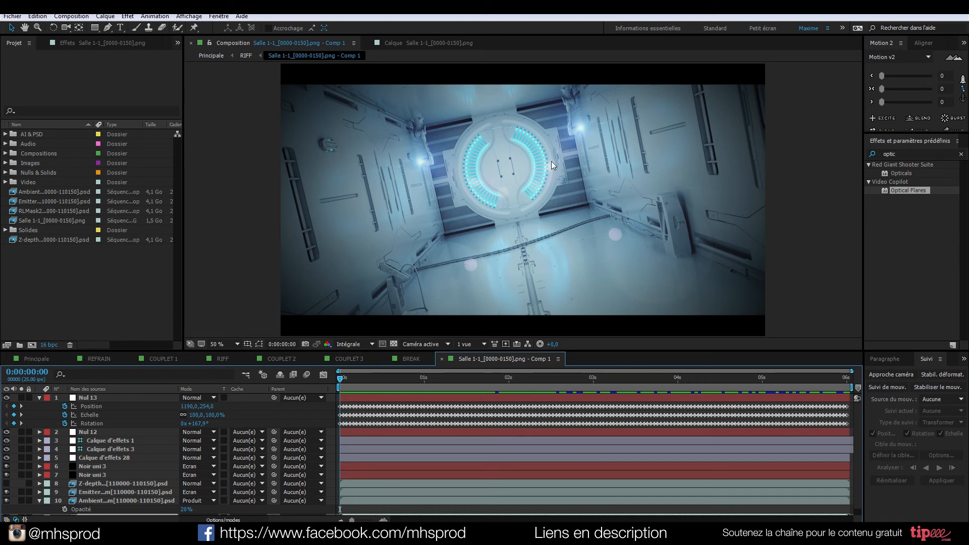
- Switch to the web browser and look through the Motion Designers Community Facebook group and the mhsprod page
click(95, 534)
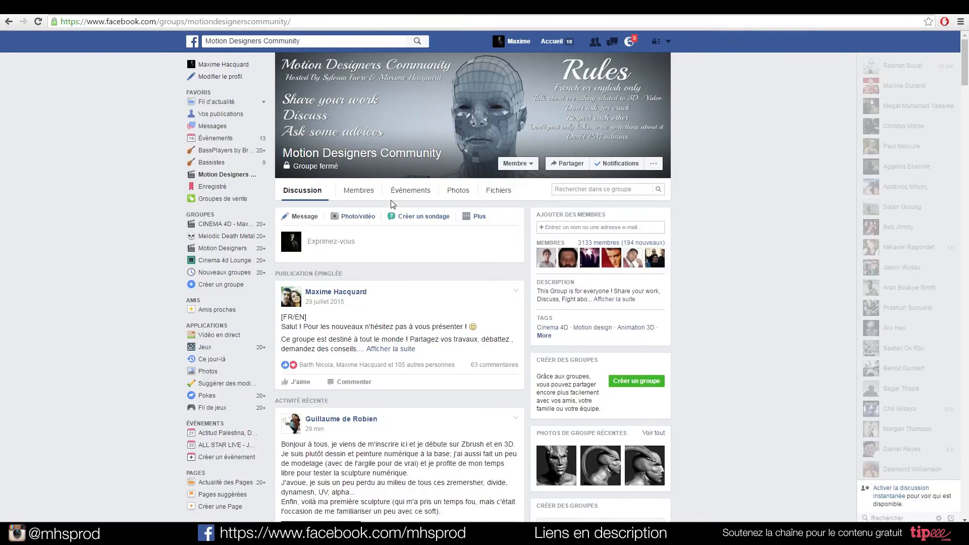
scroll(409, 291, down, 3)
scroll(409, 292, down, 15)
scroll(423, 289, down, 20)
scroll(427, 294, down, 20)
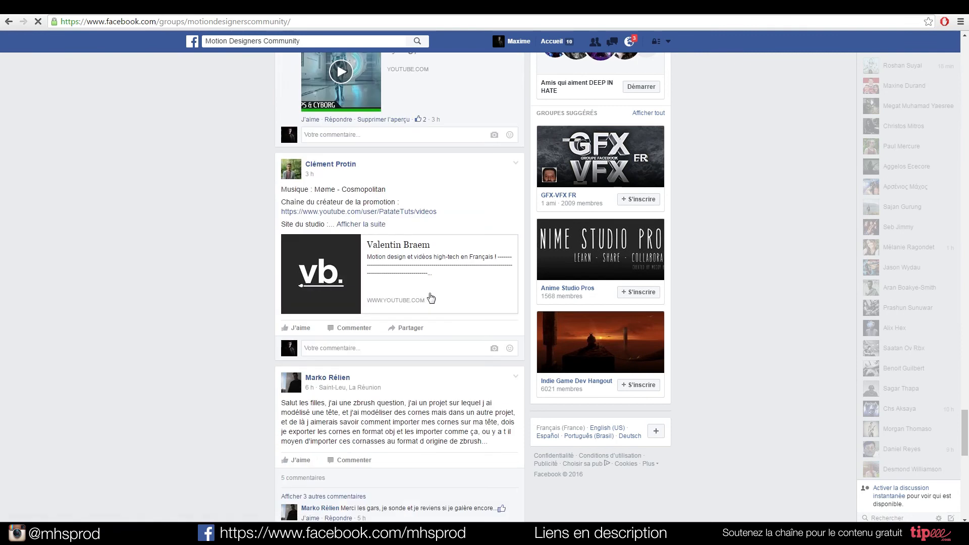
scroll(430, 298, down, 15)
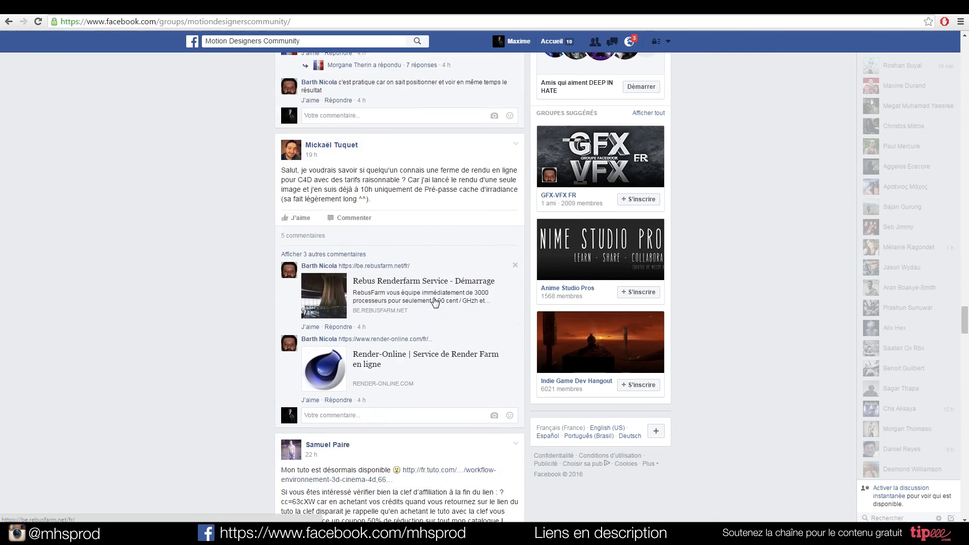
scroll(232, 222, down, 7)
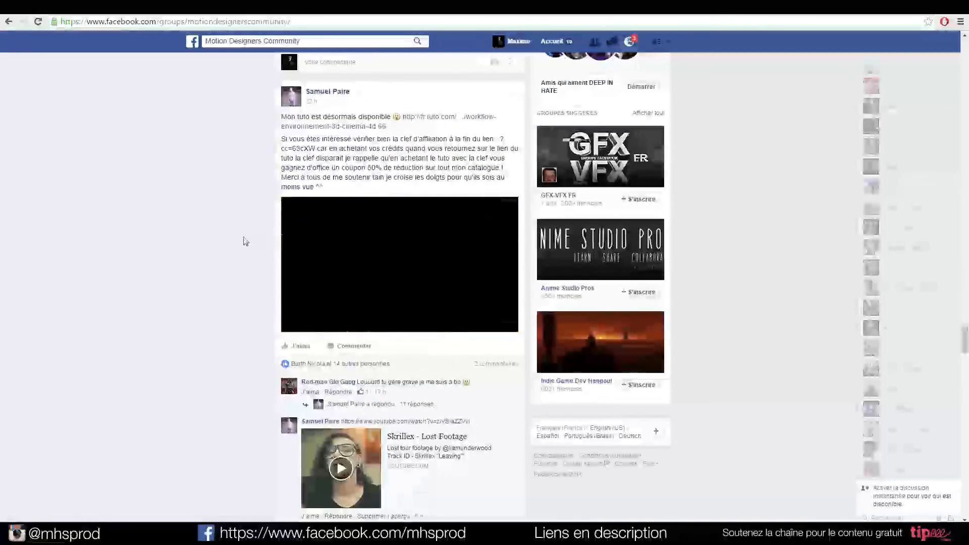
scroll(244, 244, down, 4)
scroll(243, 245, down, 15)
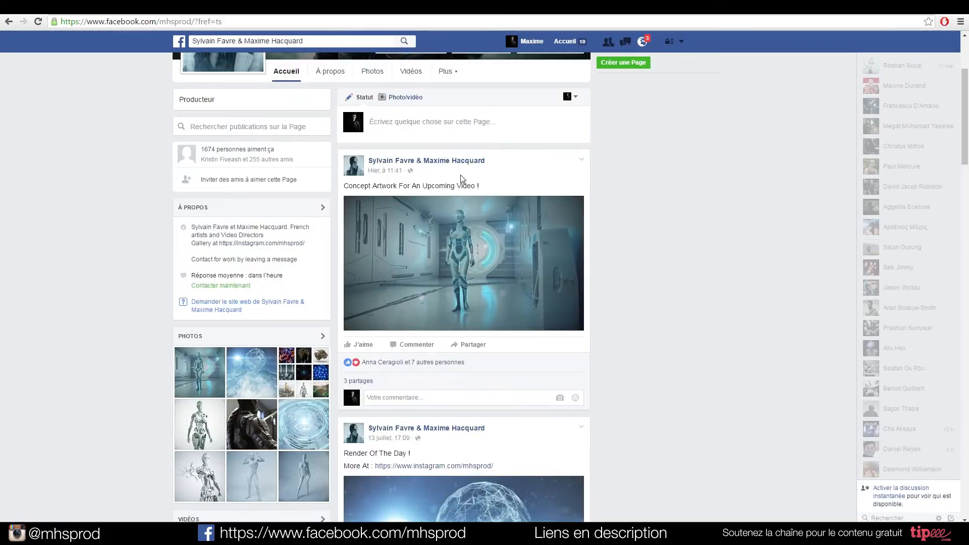
scroll(703, 285, up, 3)
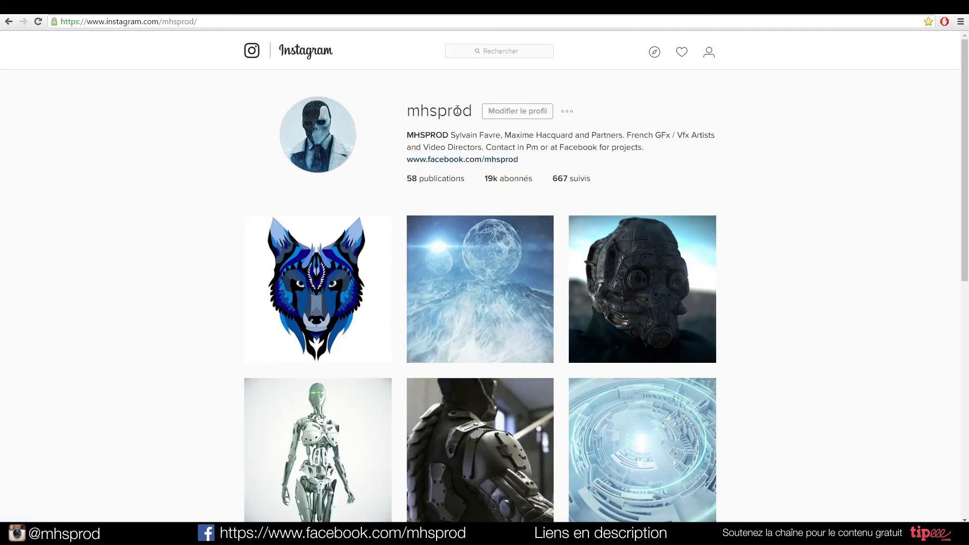
- Browse the mhsprod Instagram gallery and load more publications
scroll(80, 244, down, 10)
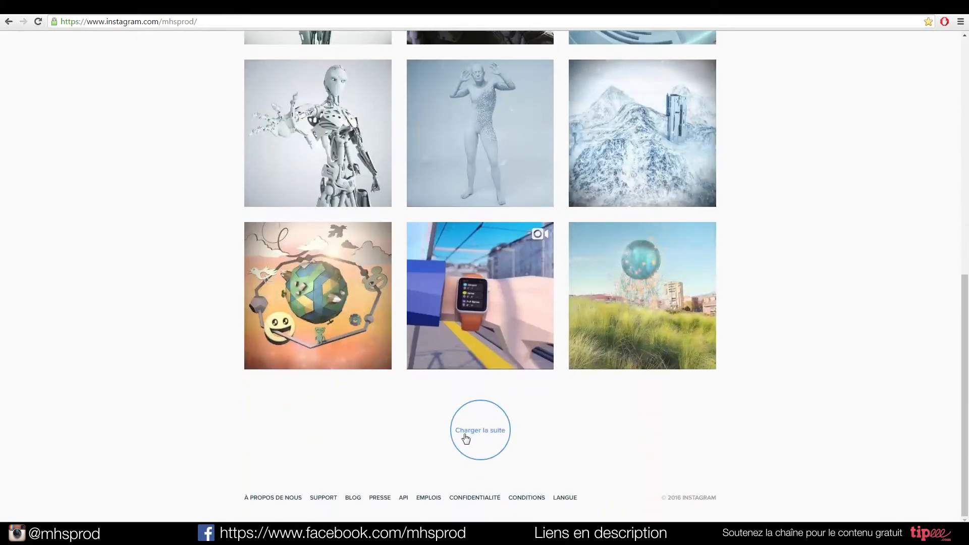
click(465, 436)
scroll(171, 96, down, 4)
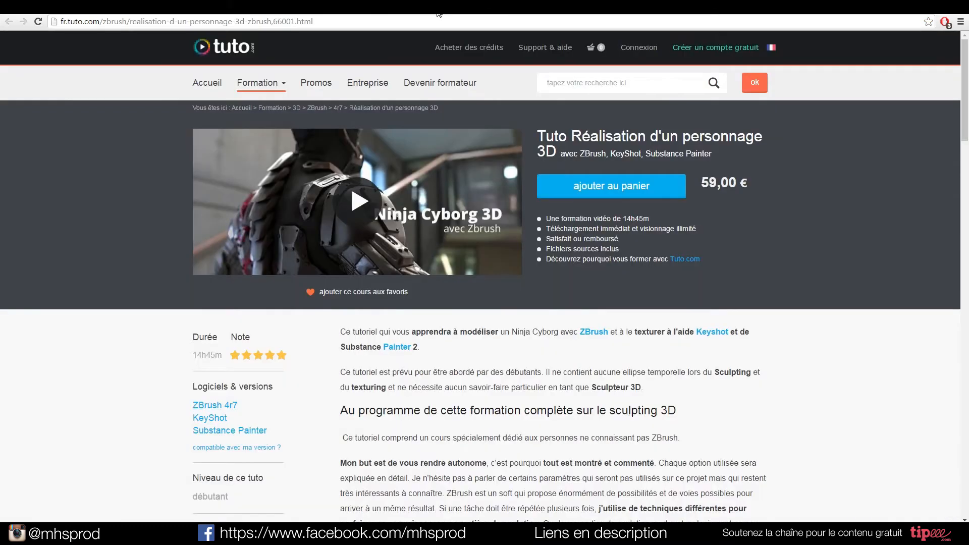
- Look through the Tuto.com course page for the ZBrush, KeyShot and Substance Painter 3D character training
scroll(154, 204, down, 4)
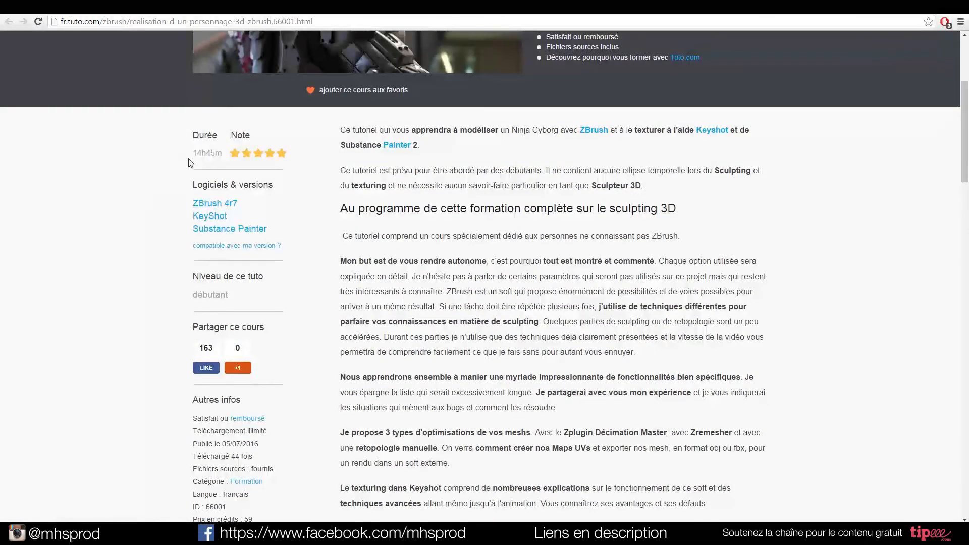
scroll(191, 163, up, 4)
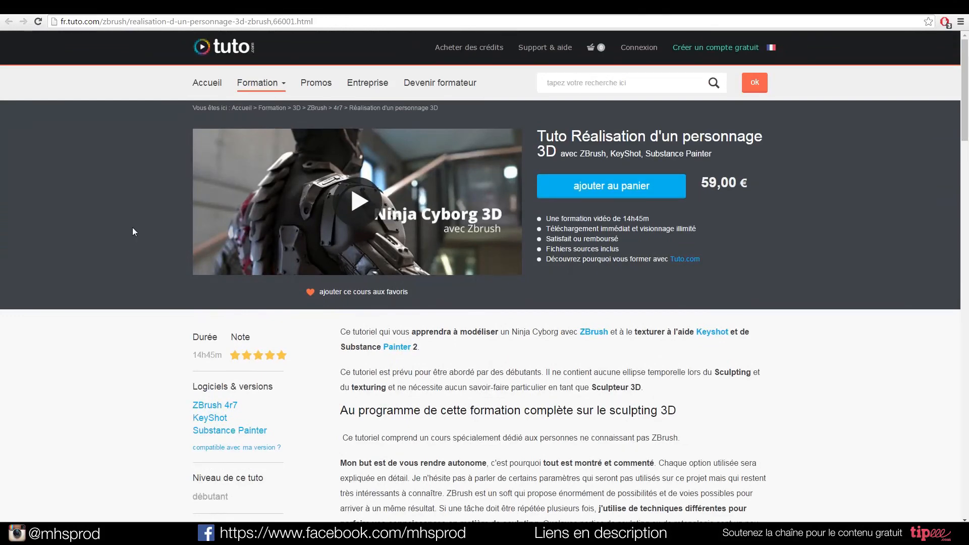
scroll(133, 227, down, 15)
scroll(190, 277, down, 6)
scroll(195, 302, up, 18)
scroll(171, 301, up, 3)
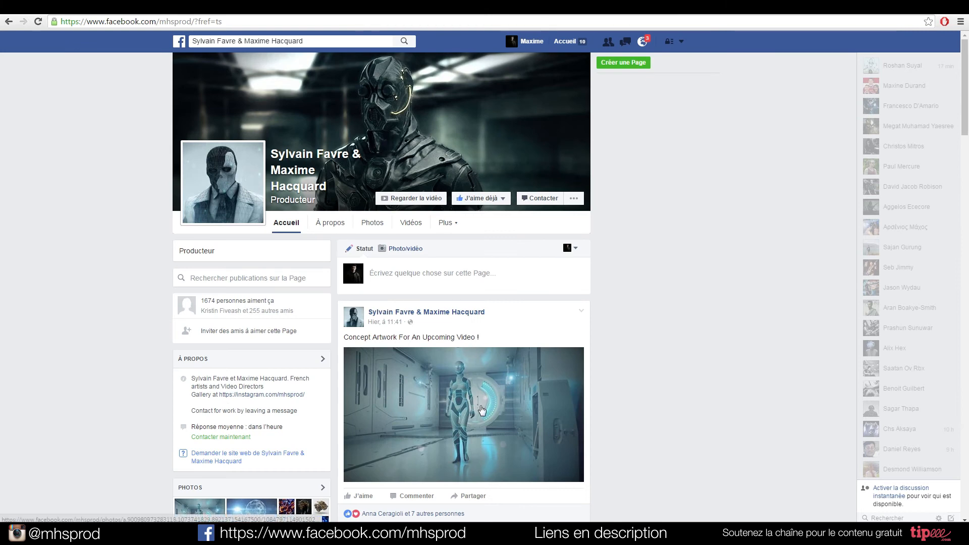
- View the enlarged "Concept Artwork For An Upcoming Video" image on the mhsprod Facebook page
click(479, 408)
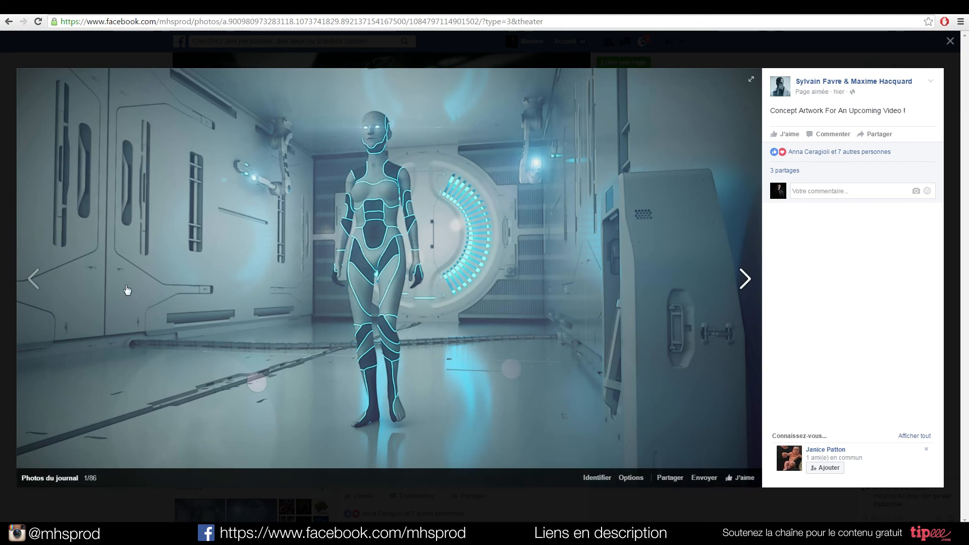
click(3, 227)
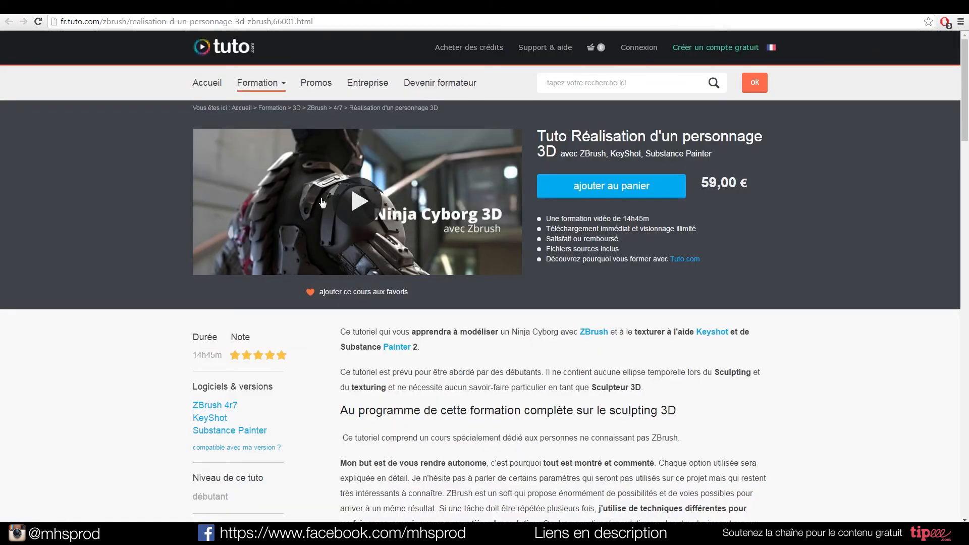
- Look through the Ninja Cyborg course page's description and chapters, and view the enlarged Substance Painter gallery image
scroll(323, 201, down, 15)
scroll(640, 254, up, 3)
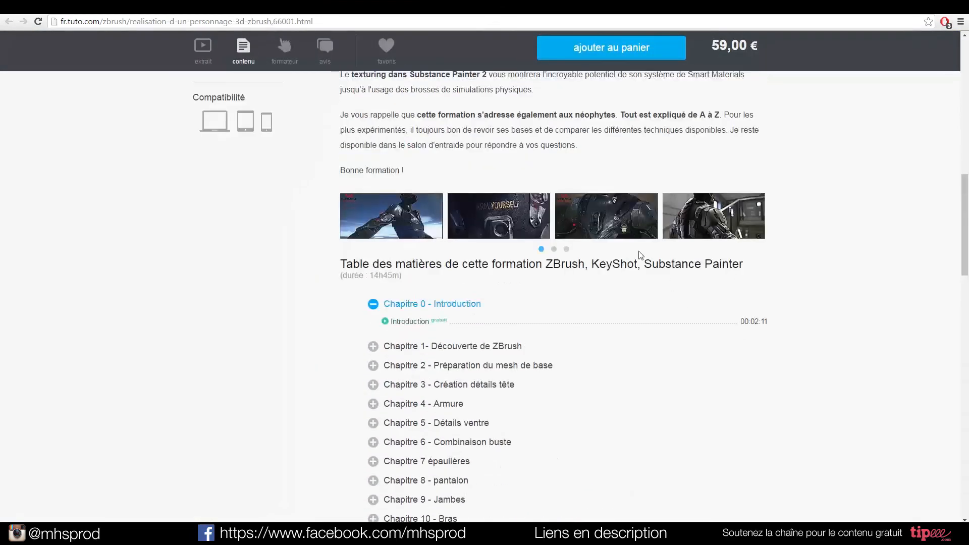
click(637, 212)
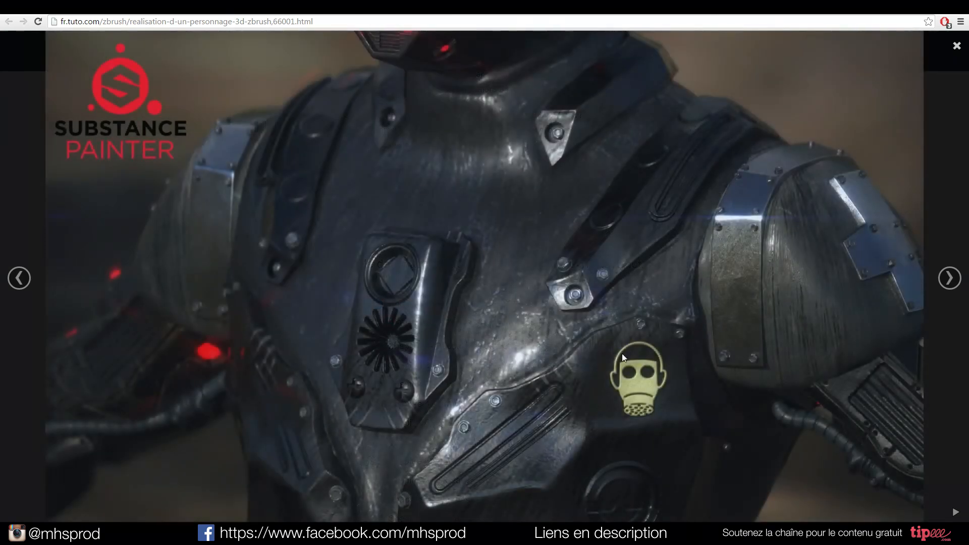
click(2, 201)
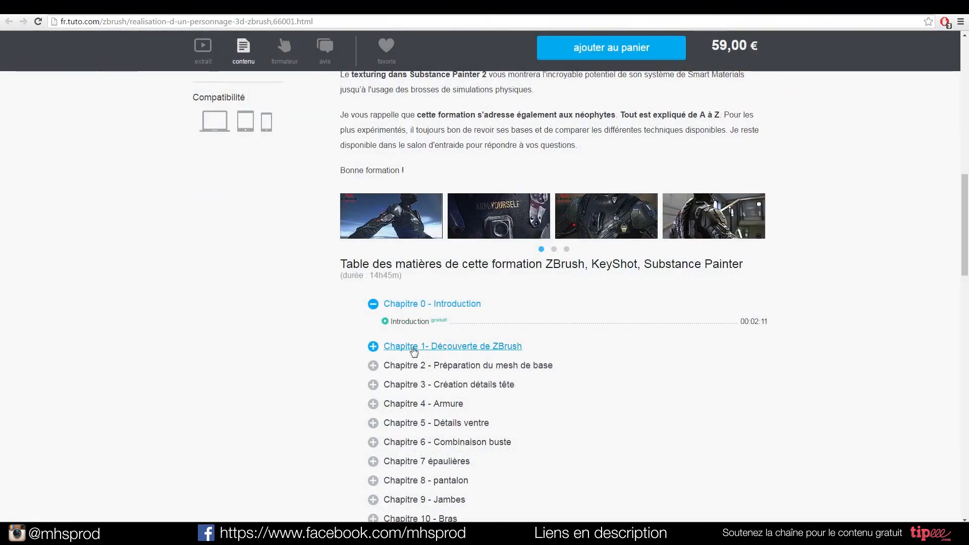
scroll(414, 352, up, 10)
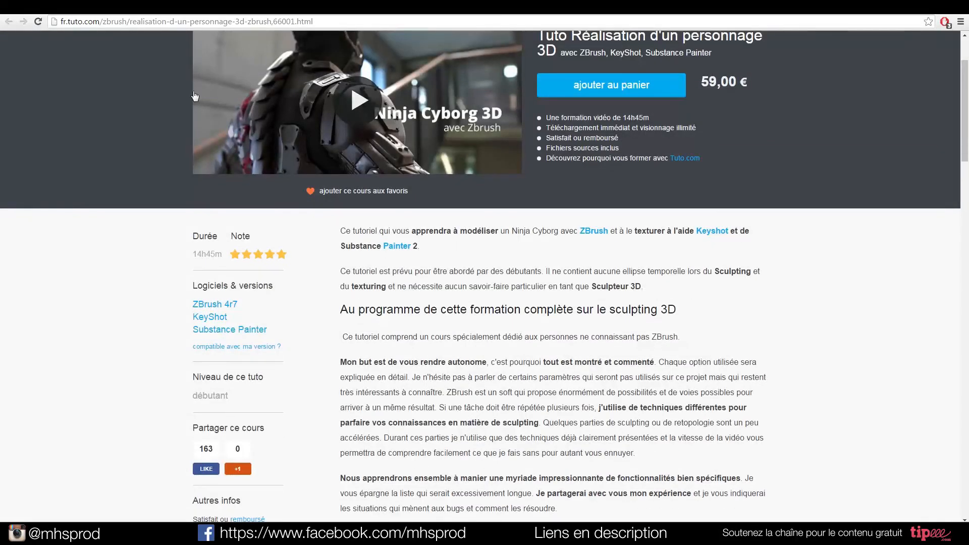
- Switch to the MHSTuts YouTube channel, open its home page and browse further into the uploaded videos row
click(303, 7)
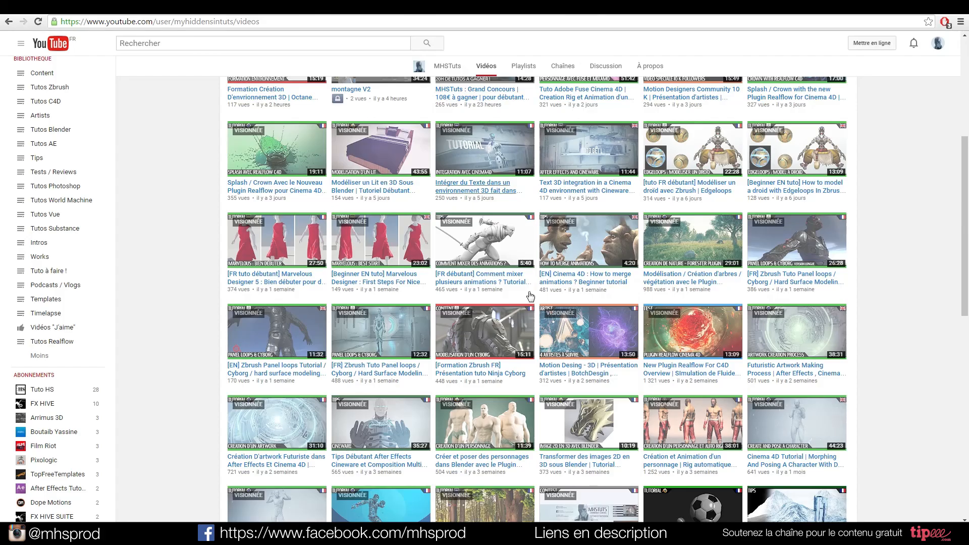
scroll(404, 262, up, 5)
click(240, 229)
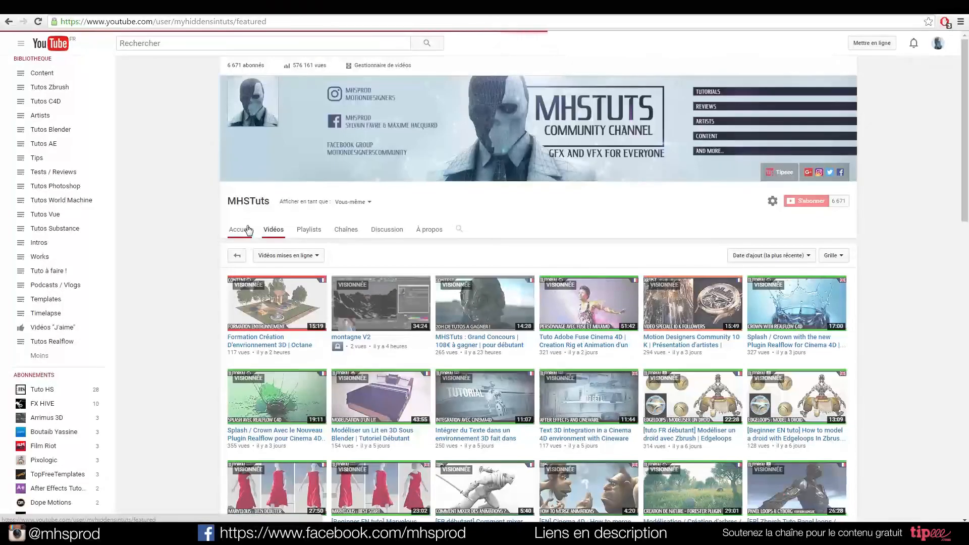
scroll(203, 329, down, 2)
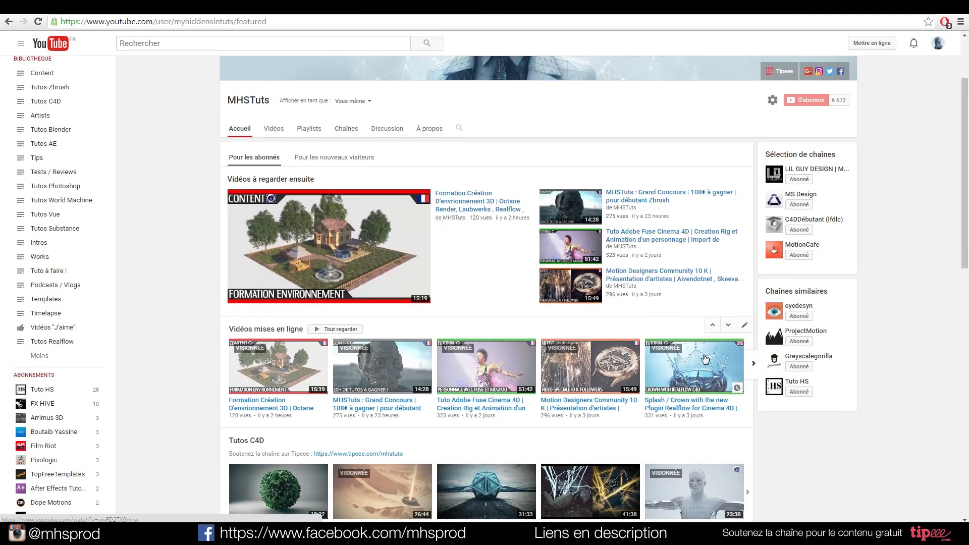
click(753, 374)
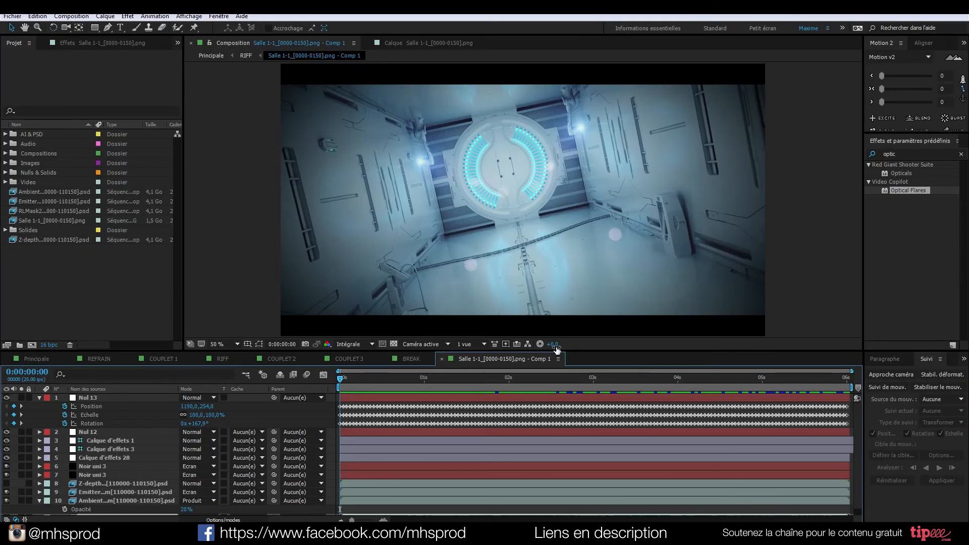
- Switch to After Effects and scrub the Salle 1-1 composition to 0:00:03:04 and back to 0:00:00:15 to preview the tracked flares
drag(535, 378, 606, 378)
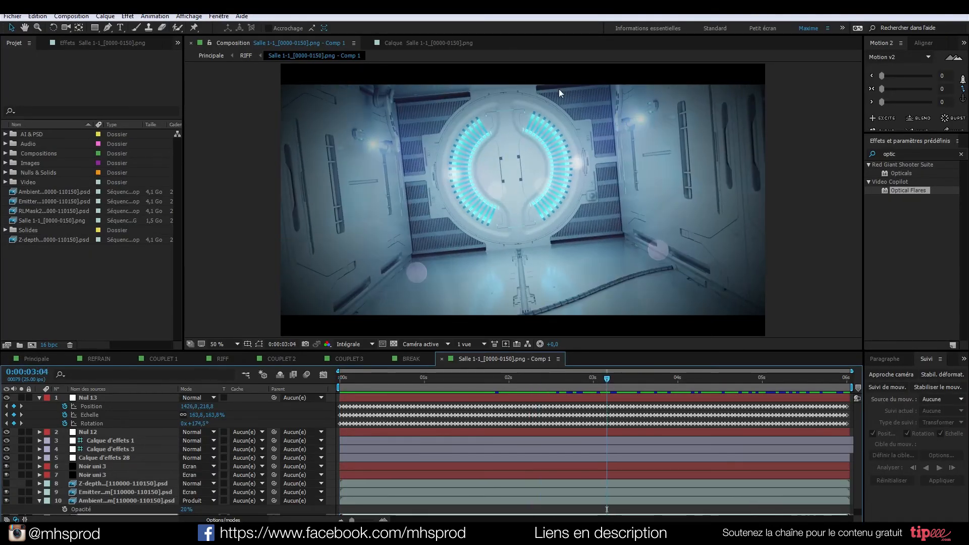
drag(505, 379, 390, 377)
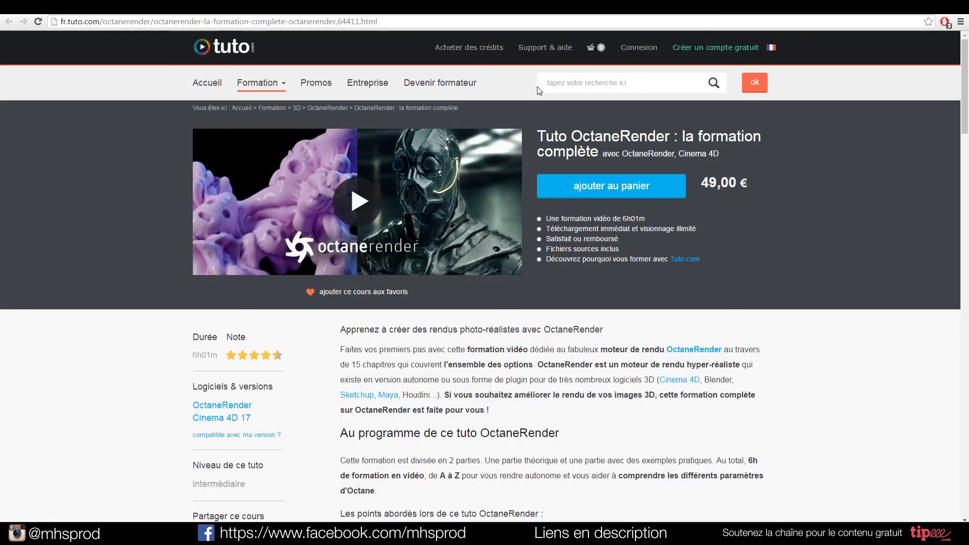
- Look through the Tuto.com OctaneRender course page in the web browser and view its enlarged Octane Material gallery screenshot
scroll(394, 191, down, 12)
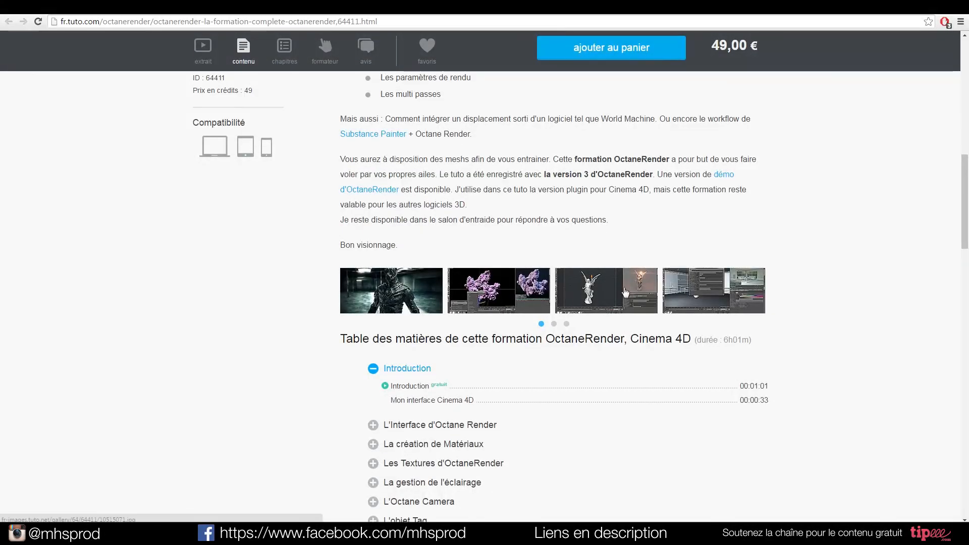
click(536, 291)
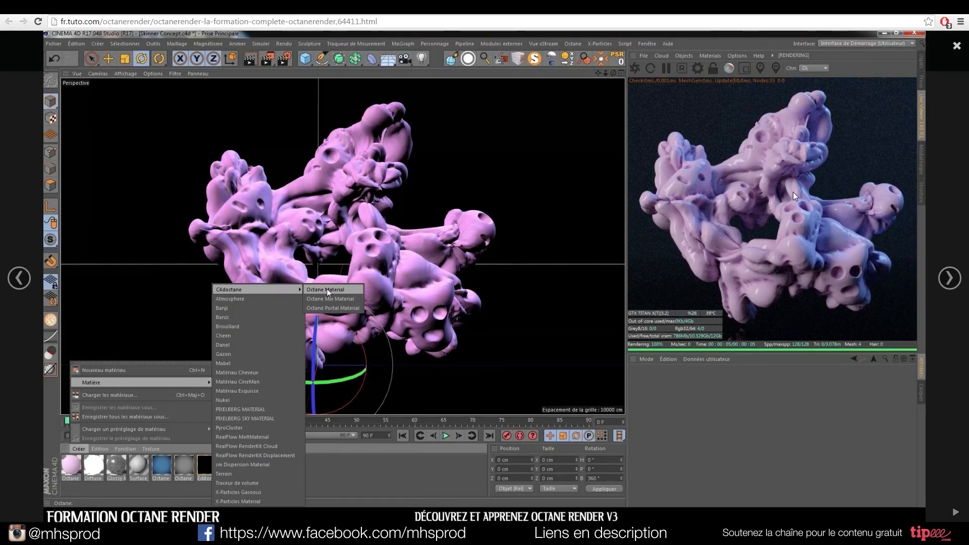
click(17, 219)
scroll(152, 306, down, 9)
scroll(186, 293, up, 6)
scroll(186, 305, up, 10)
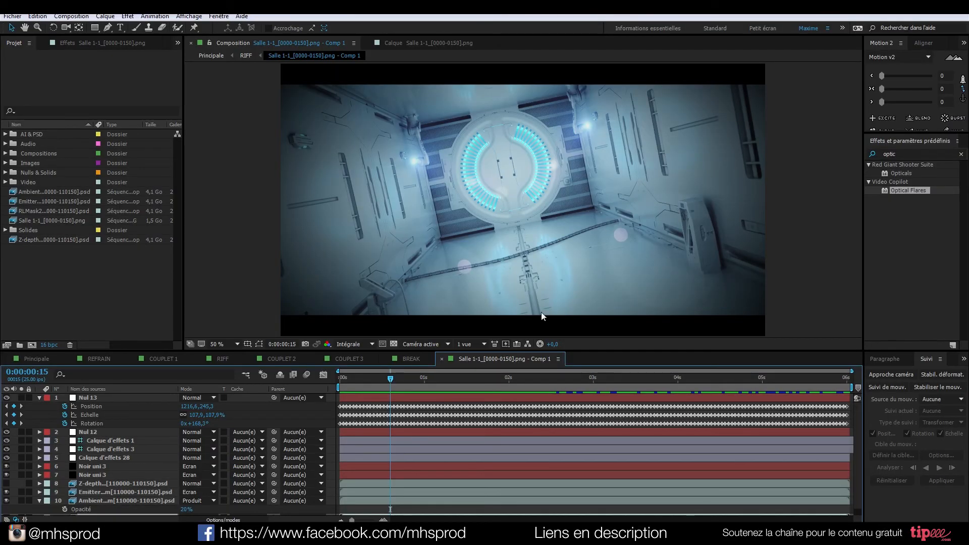
- Return the After Effects composition to its first frame and switch back to the web browser
drag(448, 380, 252, 356)
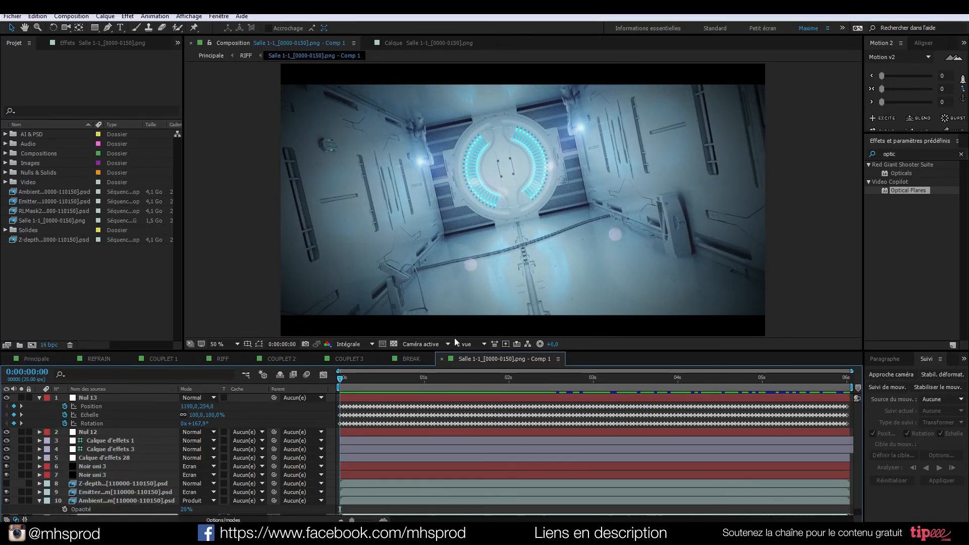
mouse_move(75, 532)
click(96, 533)
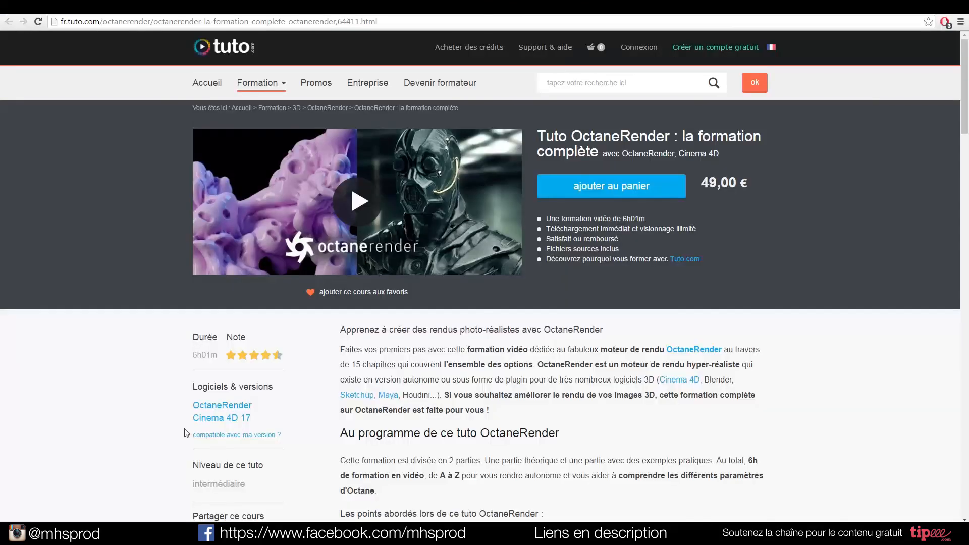
- Return to the MHSTuts channel home page, rewind its uploads row and look through the tutorial, review and podcast sections
click(407, 7)
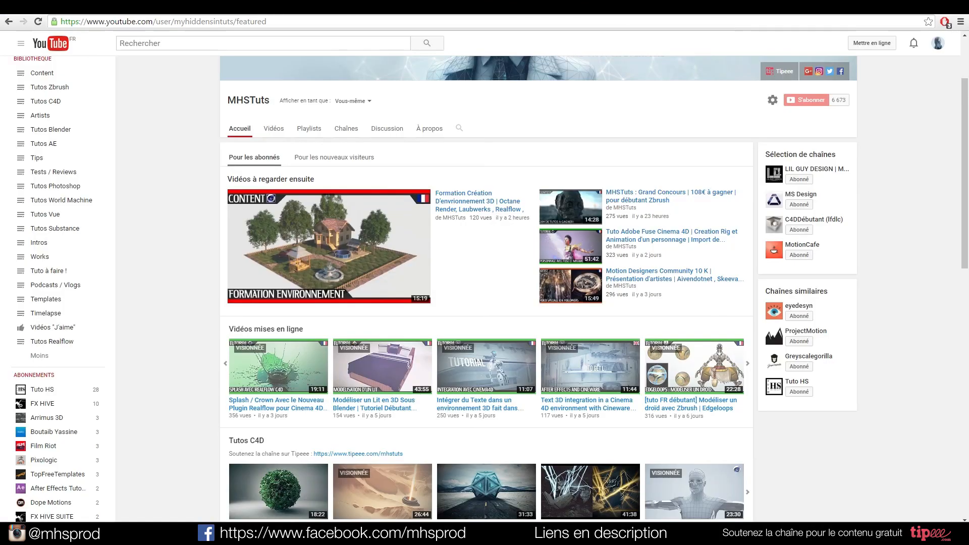
click(220, 366)
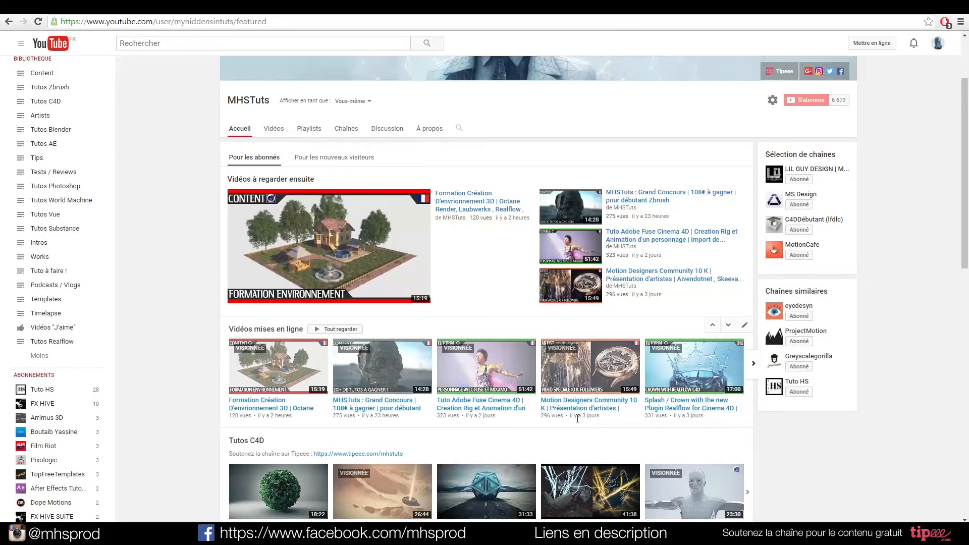
scroll(180, 260, down, 4)
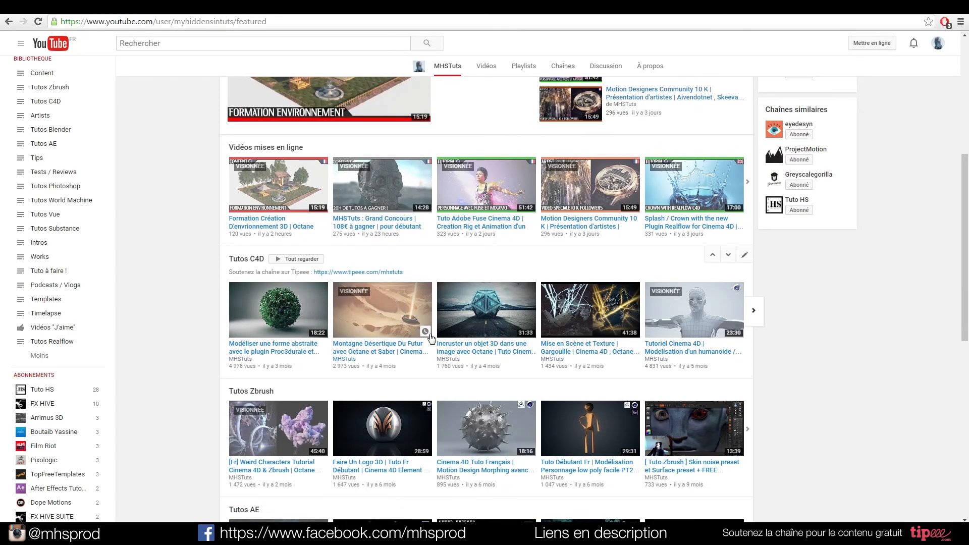
scroll(788, 343, down, 1)
scroll(810, 356, down, 5)
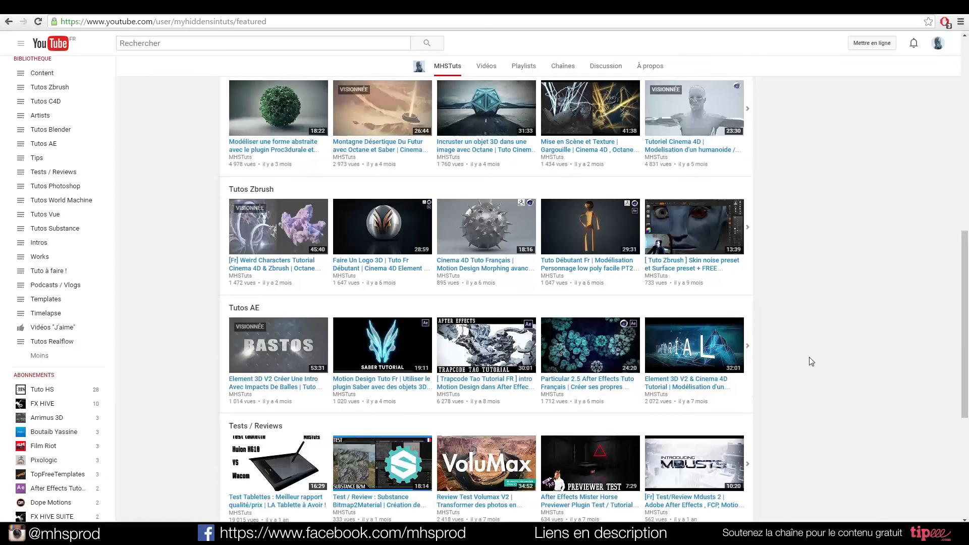
scroll(253, 388, down, 3)
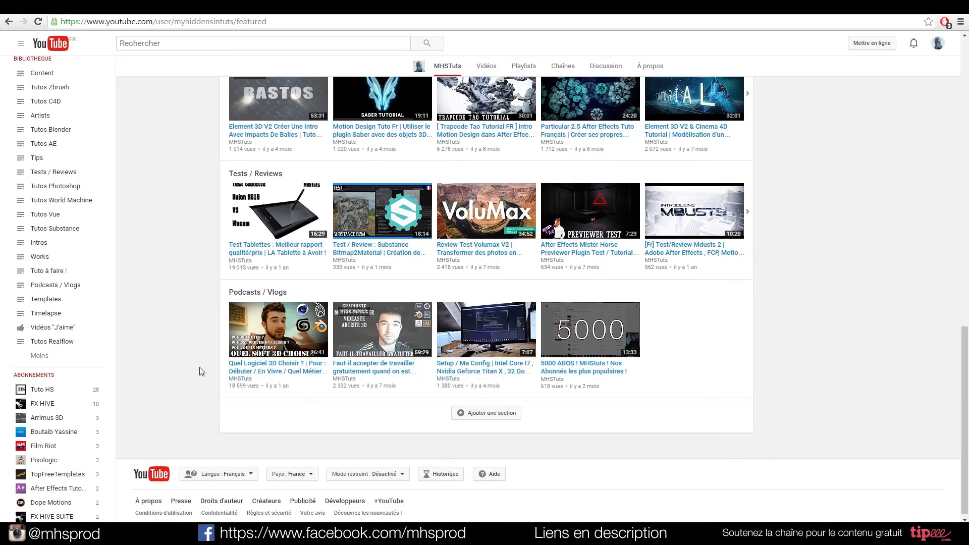
scroll(222, 348, up, 15)
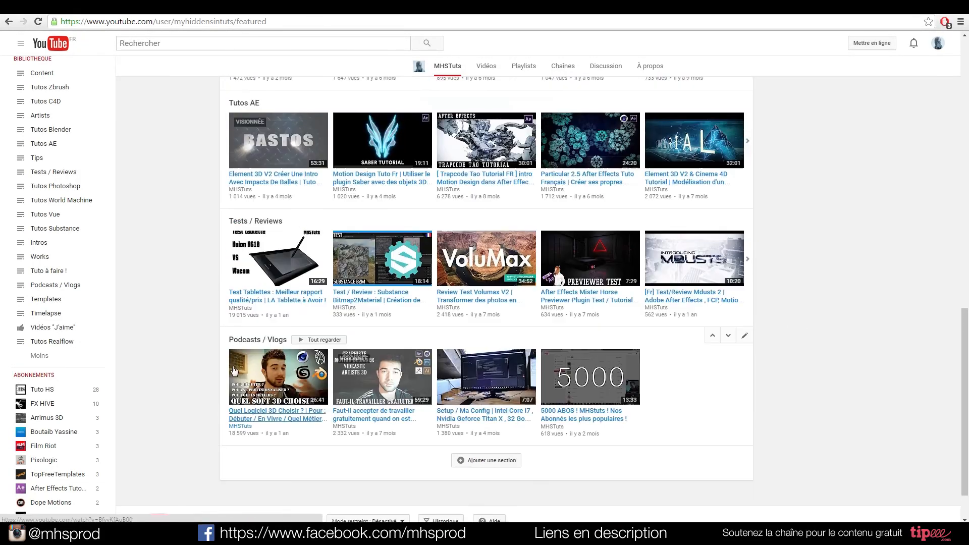